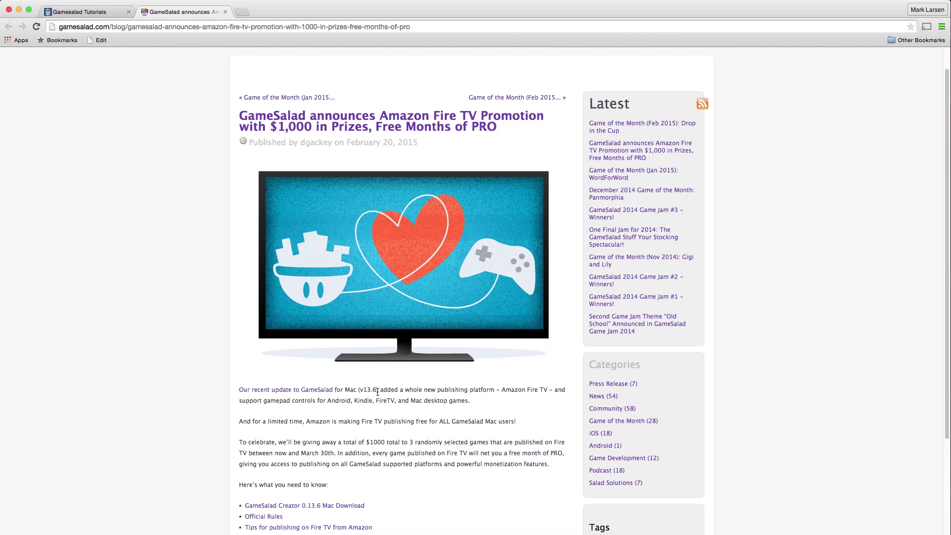
Step: Read the article, highlighting the Amazon Fire TV, gamepad controls and Android passages
scroll(451, 392, "down", 1)
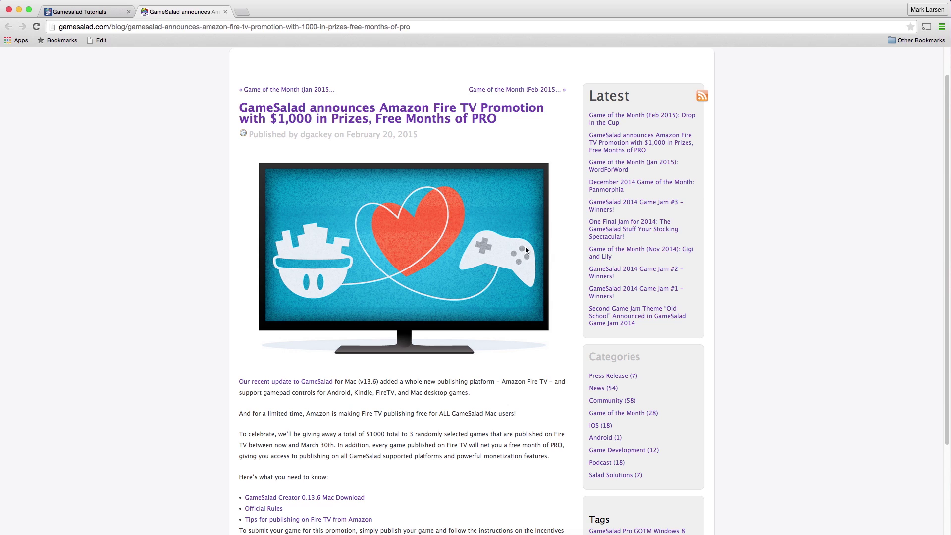
left_click_drag(502, 382, 547, 382)
left_click(529, 410)
left_click_drag(254, 393, 396, 394)
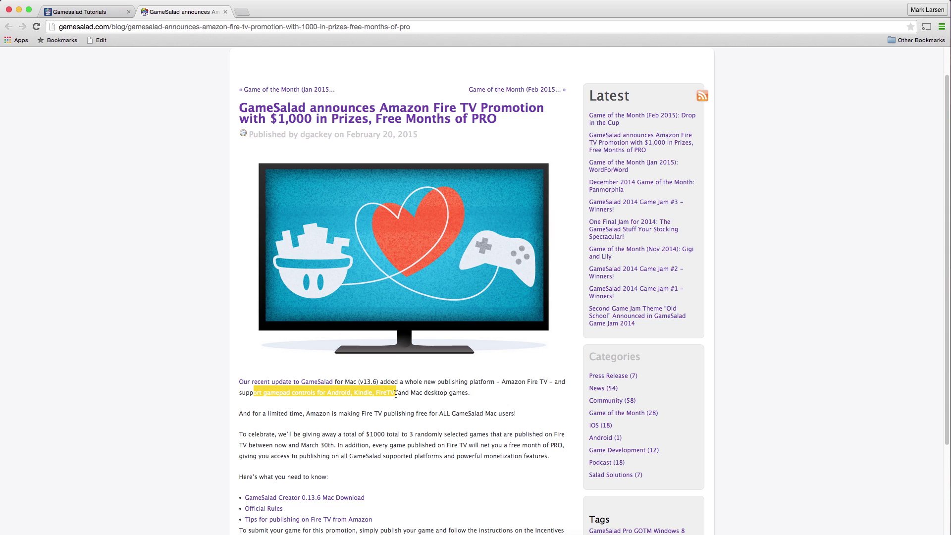
left_click(397, 405)
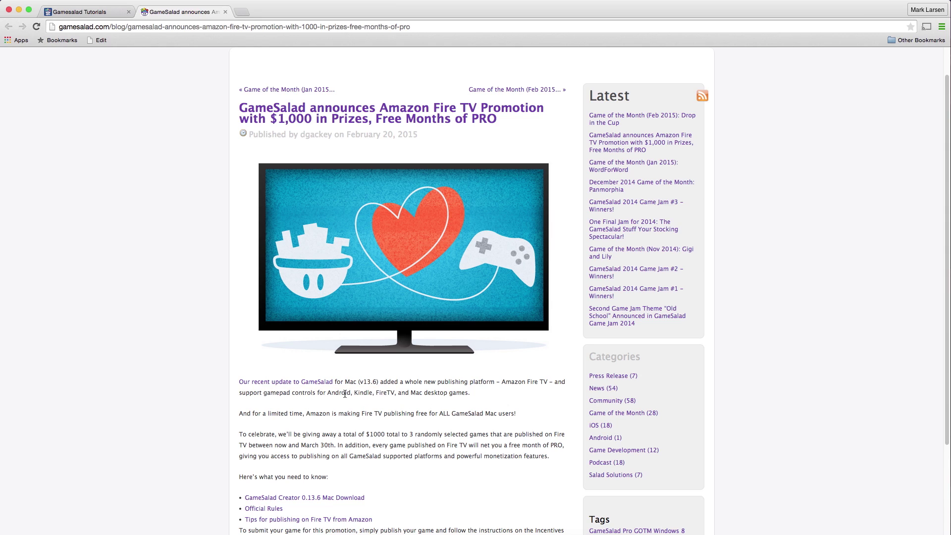
left_click_drag(329, 392, 350, 394)
scroll(467, 371, "down", 3)
scroll(467, 372, "up", 4)
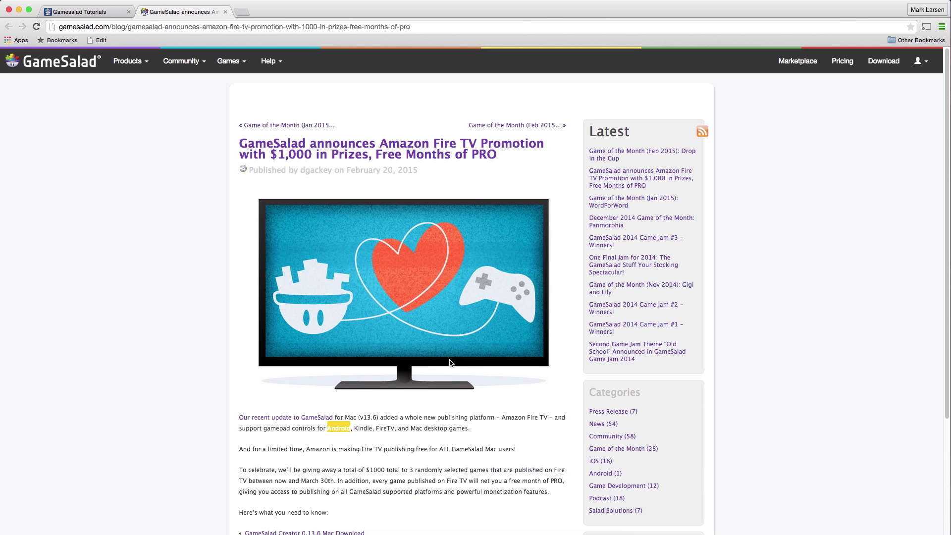
scroll(449, 363, "down", 1)
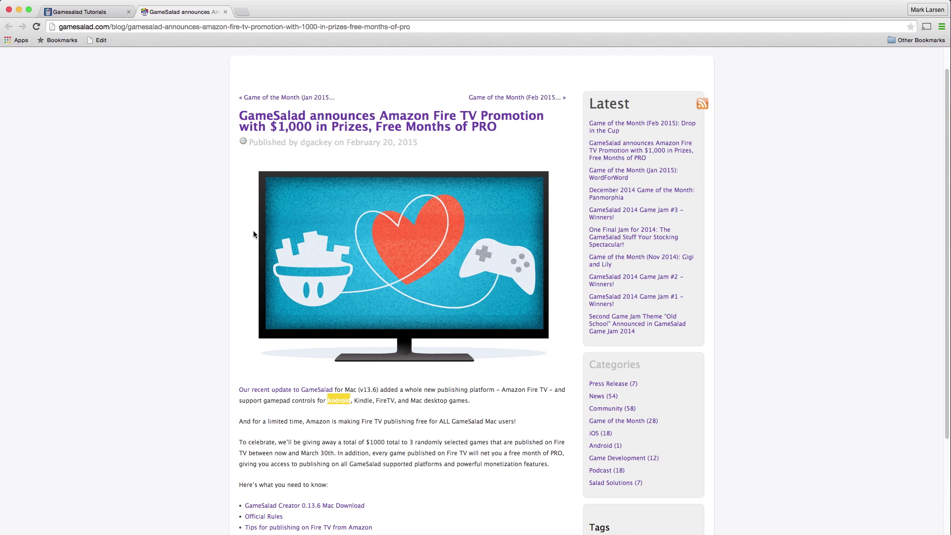
Step: Set the GameSalad project's platform to 720p HD and select the Initial Scene under Scenes
left_click(19, 9)
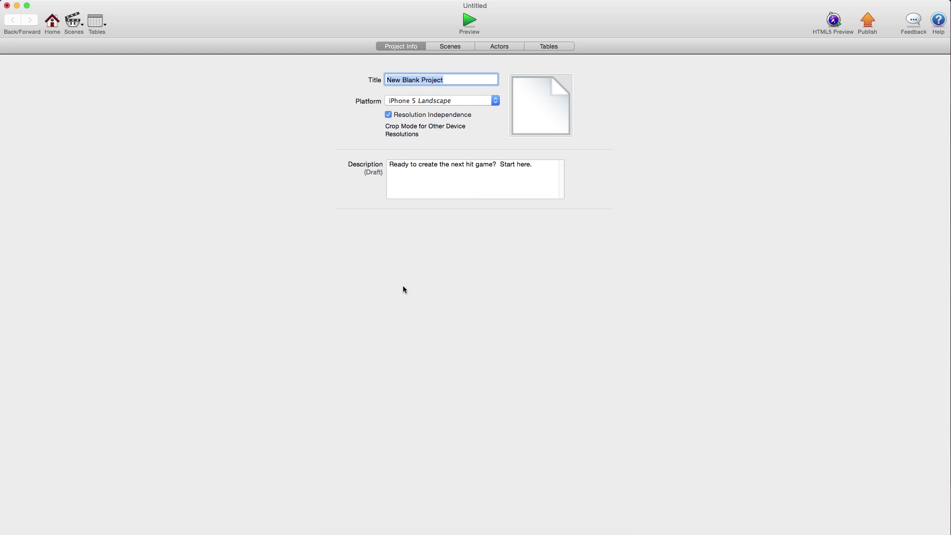
left_click(400, 103)
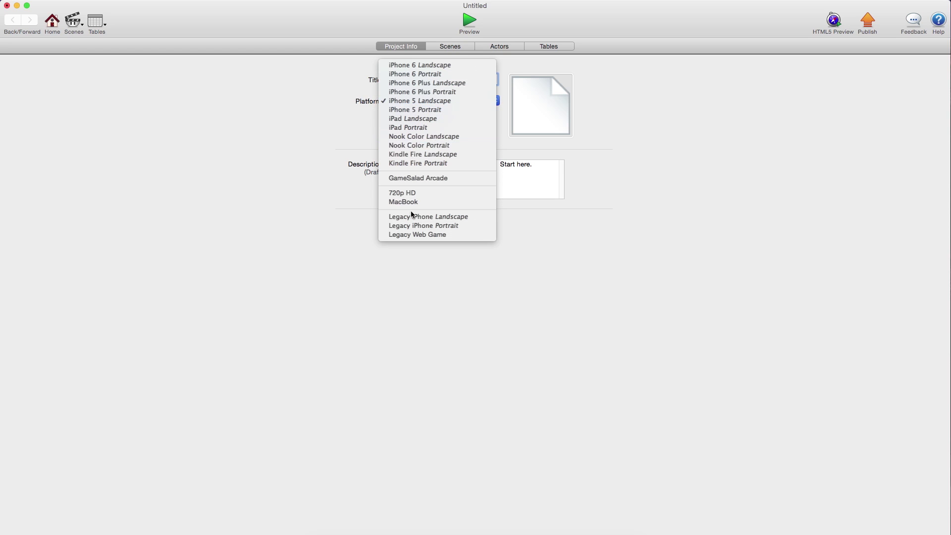
left_click(410, 196)
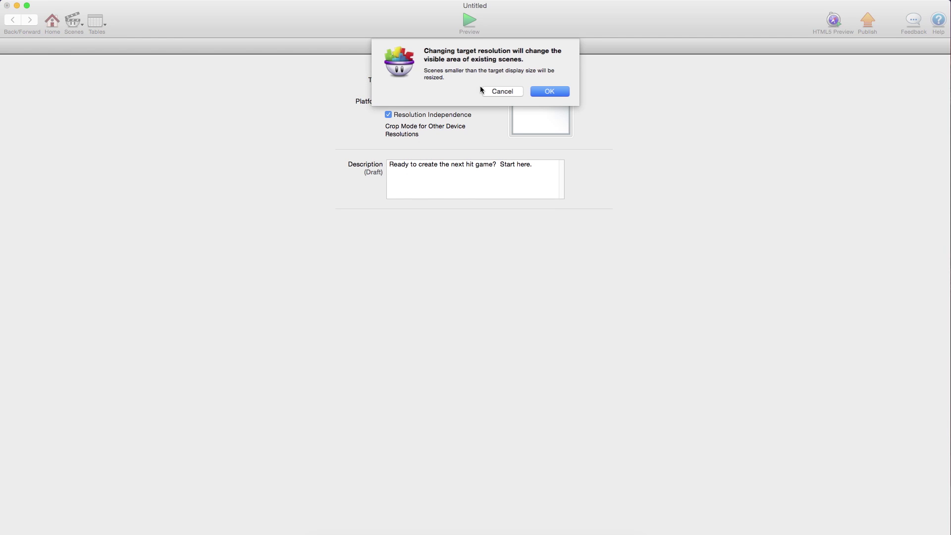
left_click(550, 92)
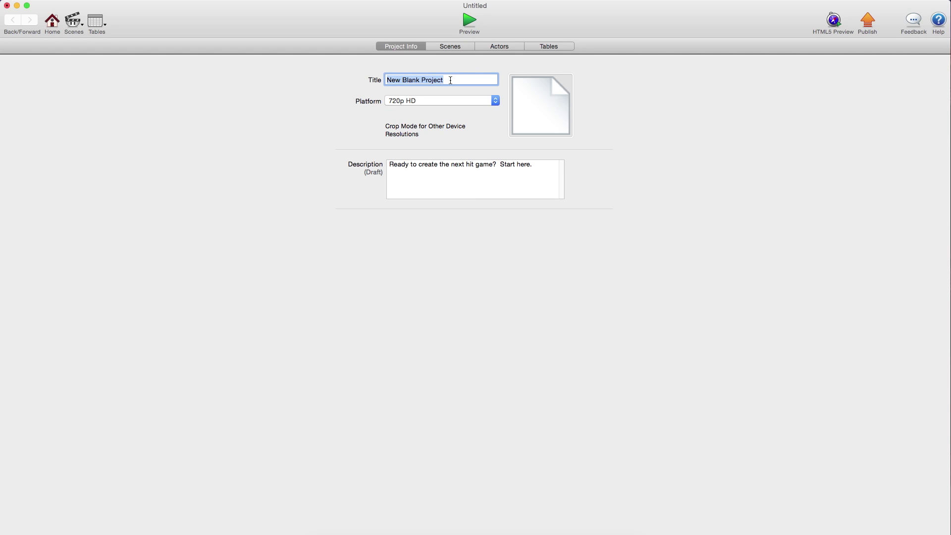
left_click(419, 101)
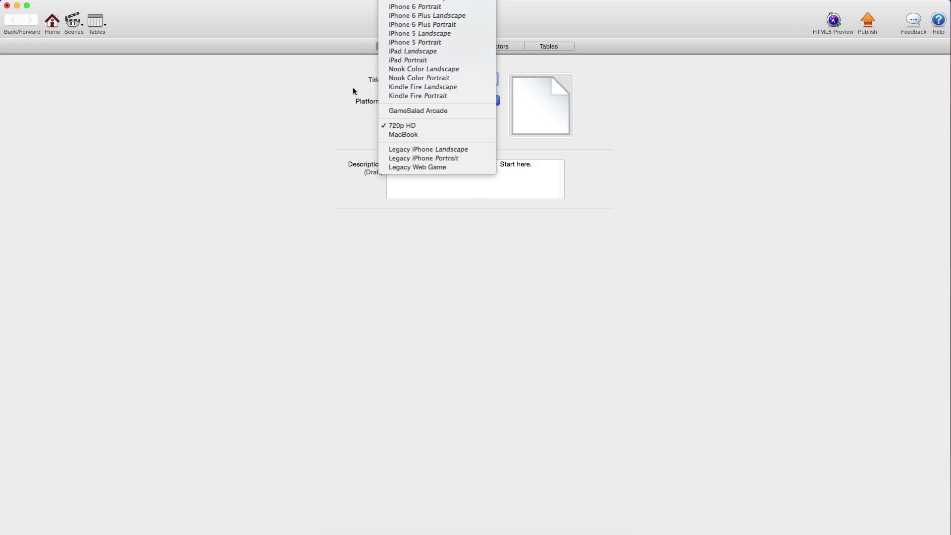
left_click(291, 96)
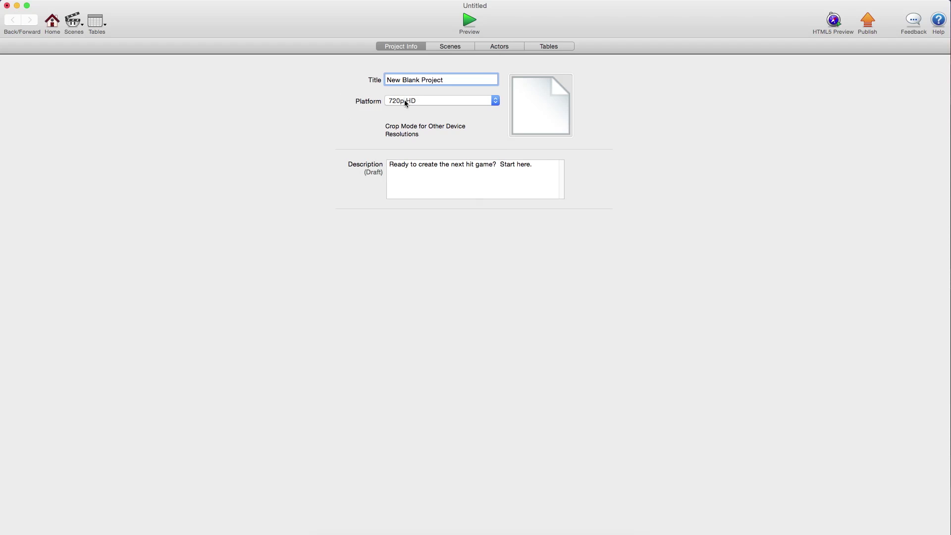
left_click(449, 48)
left_click(30, 77)
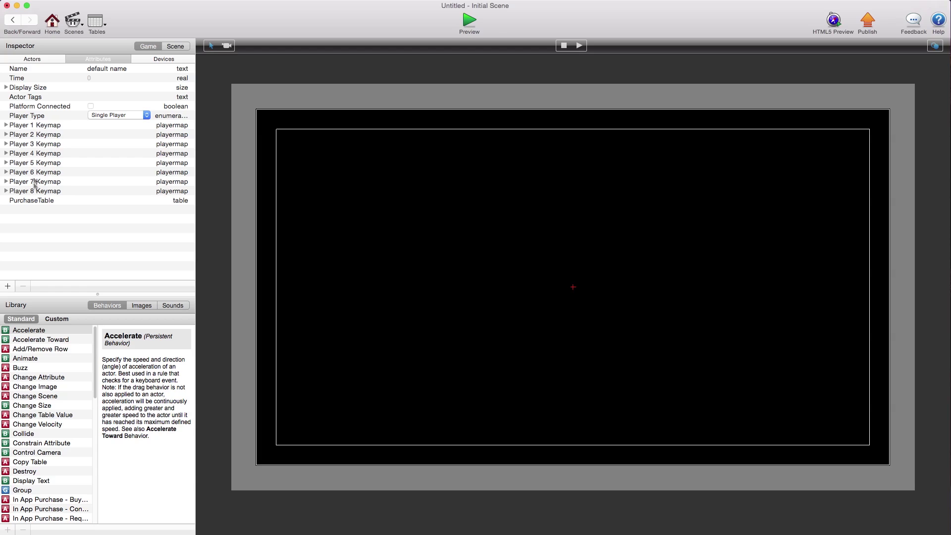
Step: Expand Player 1 Keymap, keep Player Type as Single Player, and inspect the Dpad Up mapping
left_click(6, 125)
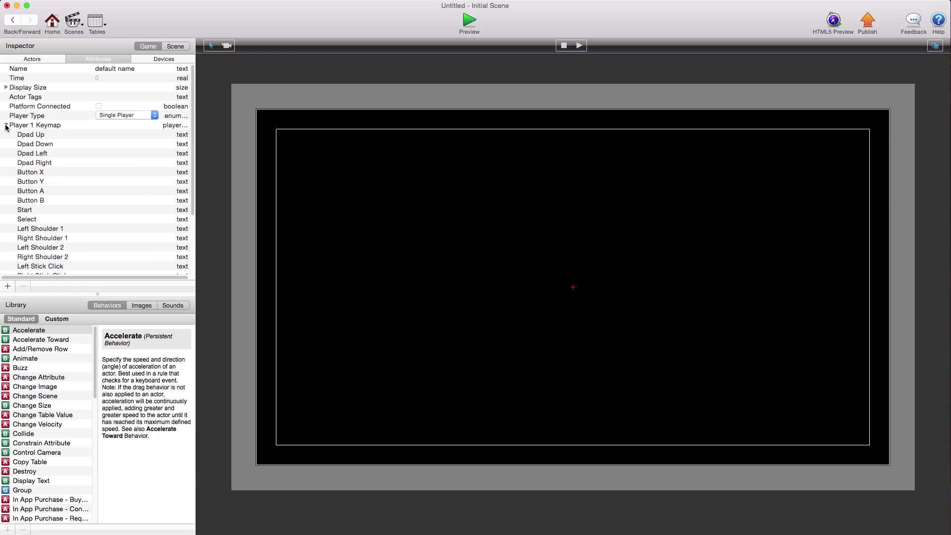
left_click(107, 115)
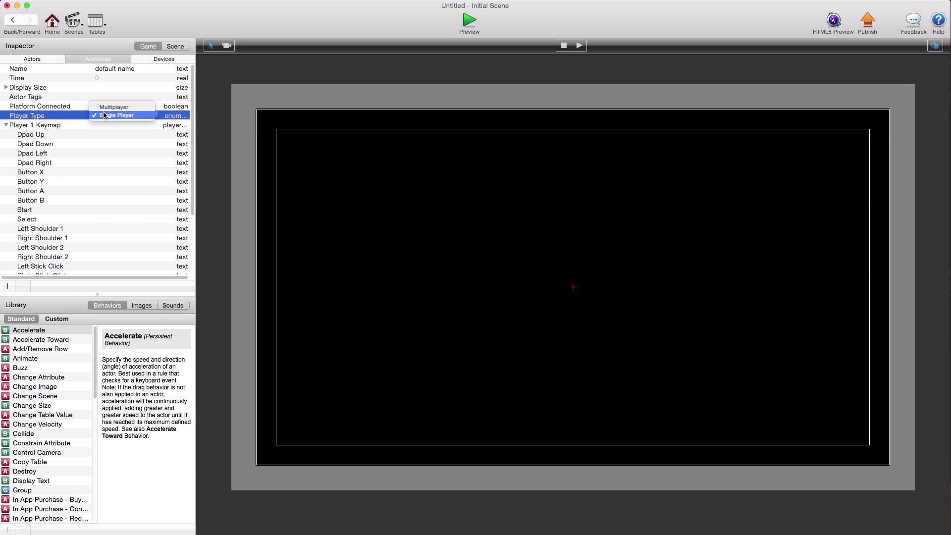
left_click(64, 119)
left_click(51, 135)
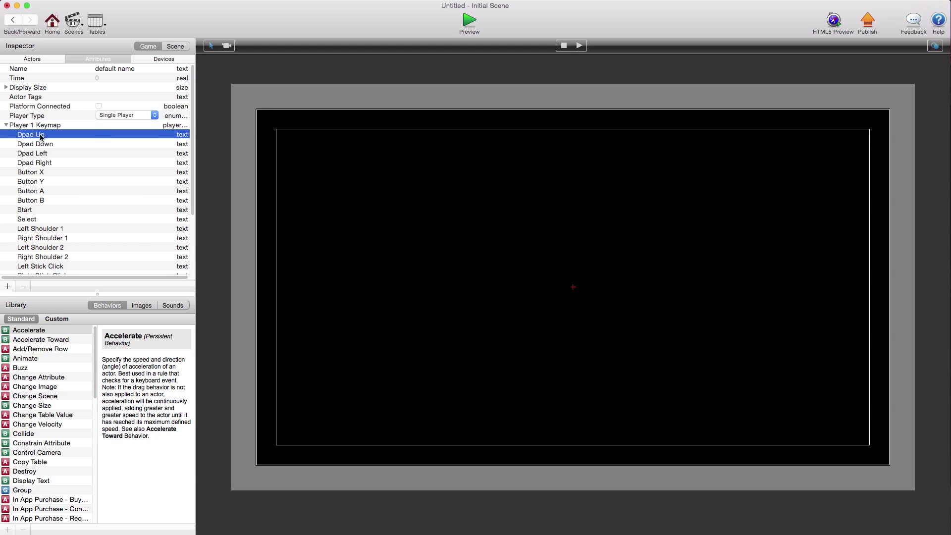
scroll(33, 218, "down", 2)
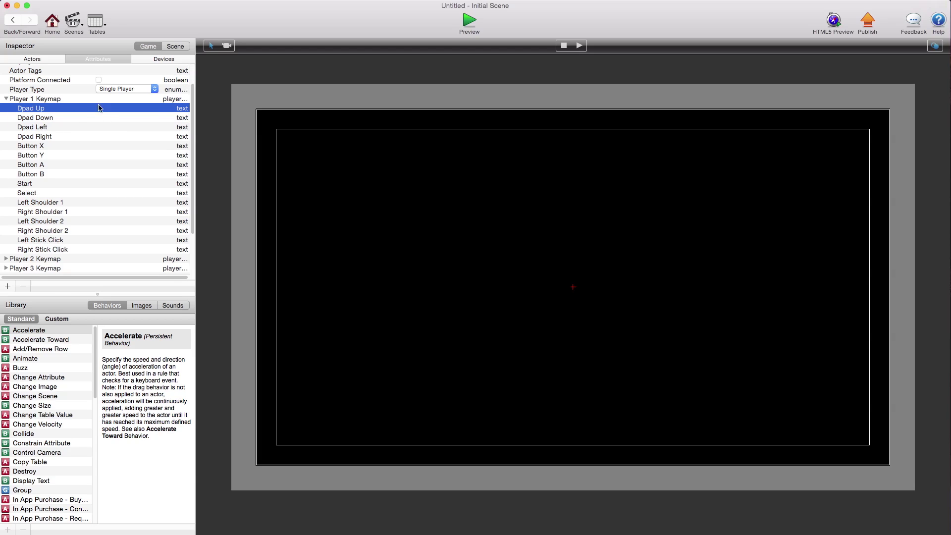
left_click(175, 46)
Step: Browse Devices > Players > Player 1 inputs, then go back to the Project Info page
left_click(148, 48)
left_click(150, 55)
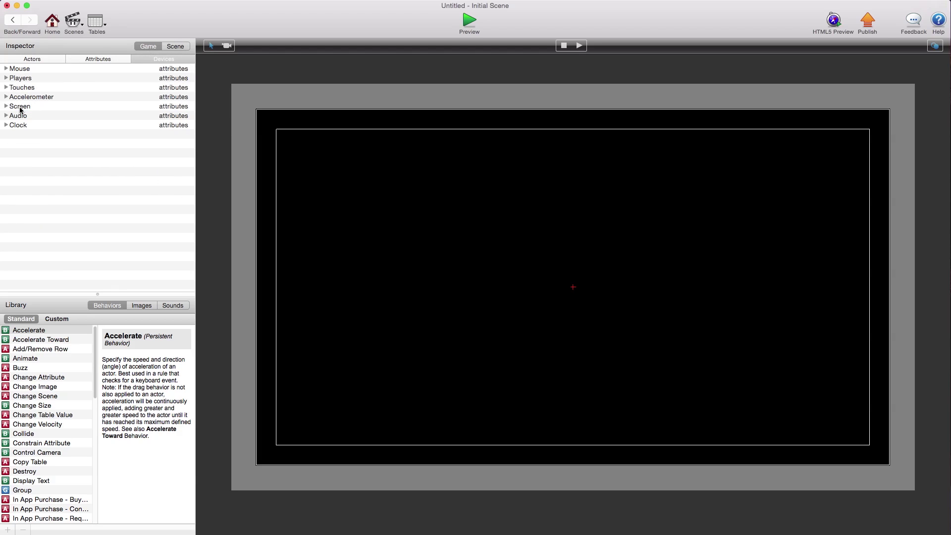
left_click(6, 79)
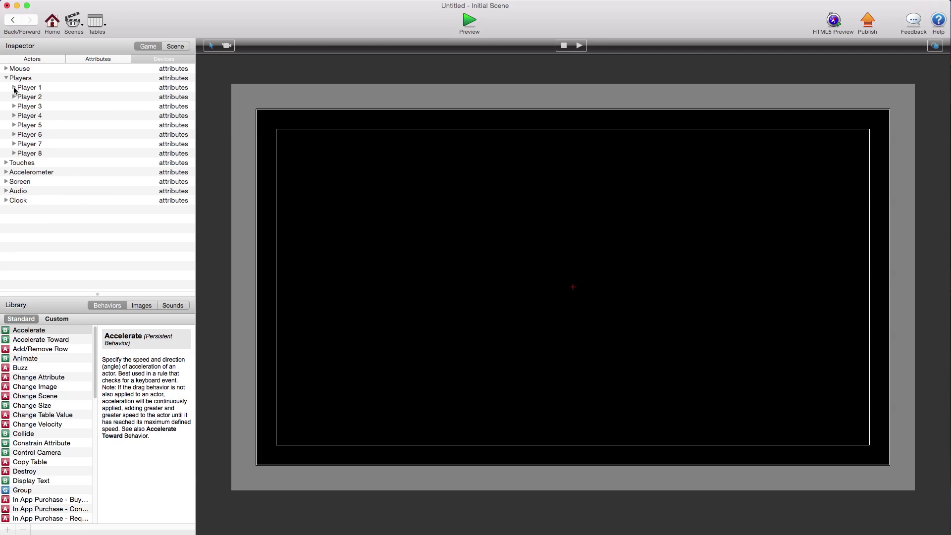
left_click(14, 87)
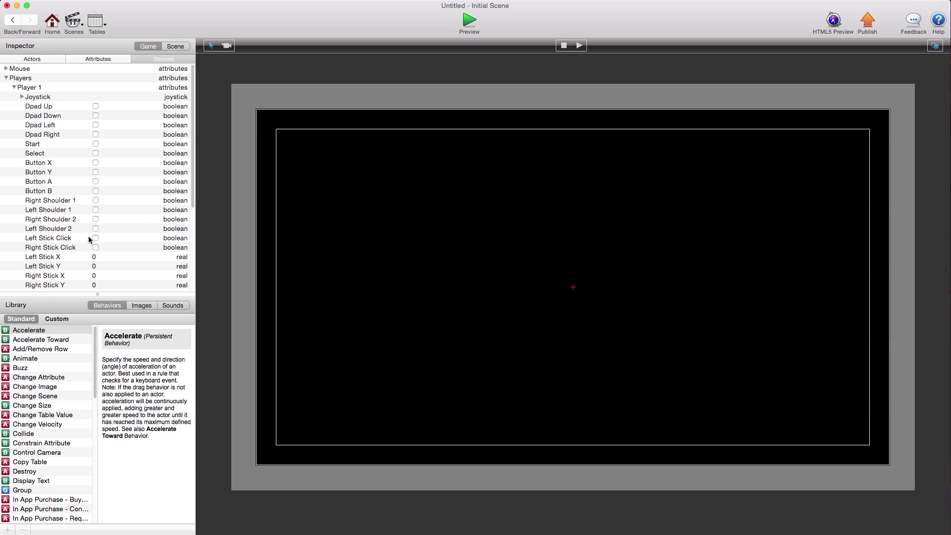
scroll(71, 233, "down", 1)
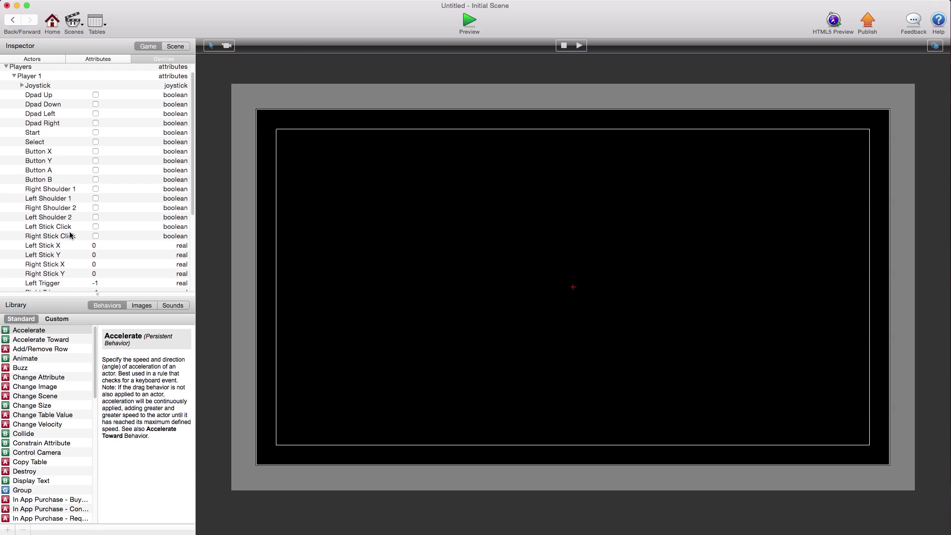
scroll(60, 270, "down", 1)
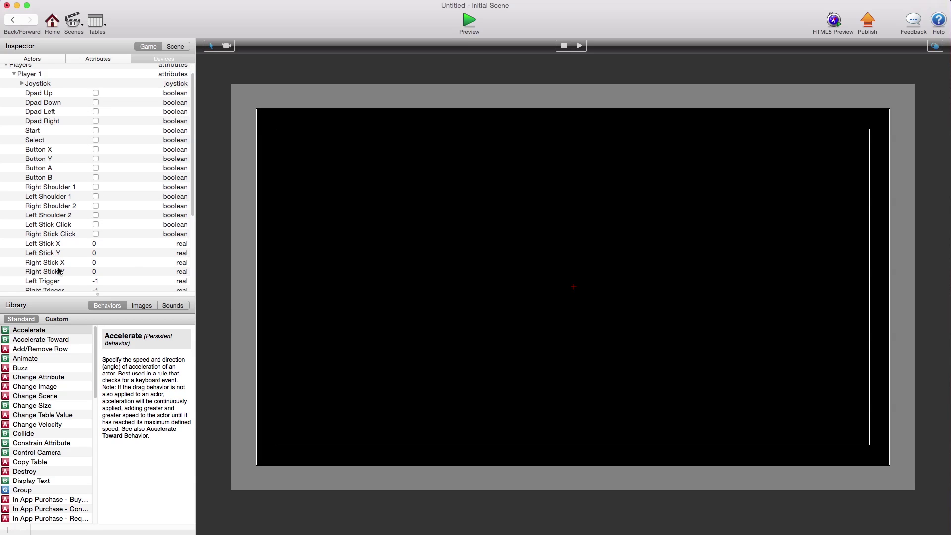
scroll(63, 268, "down", 2)
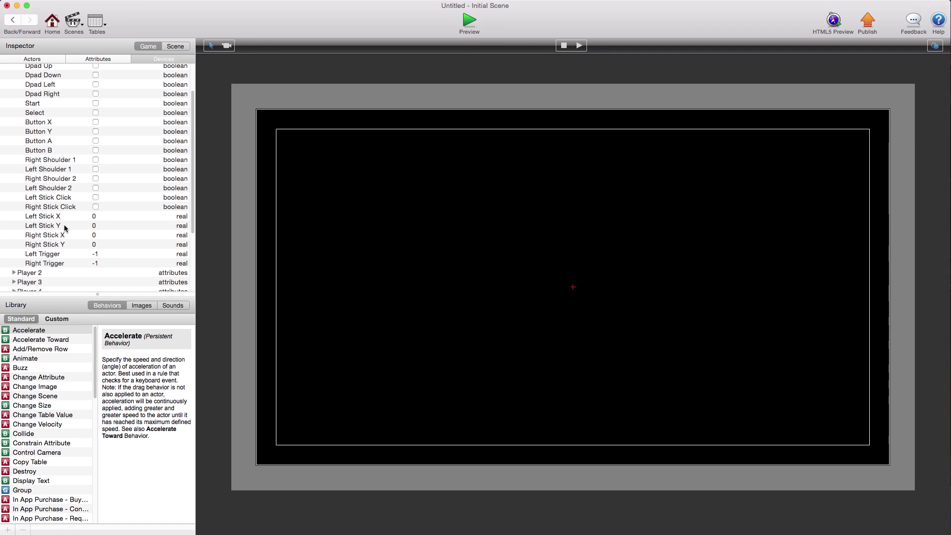
left_click(56, 22)
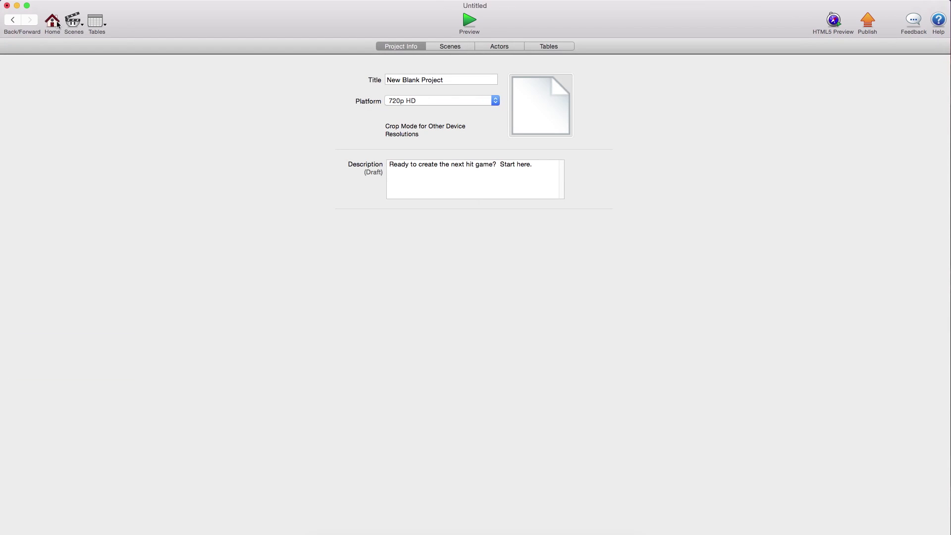
Step: Add Actor 1 in the Actors list and open its prototype editor
left_click(498, 46)
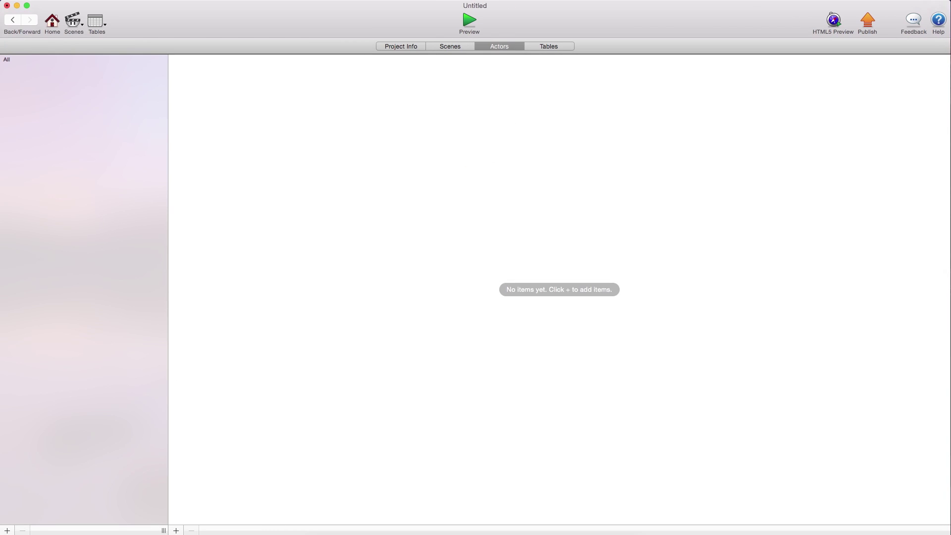
left_click(176, 530)
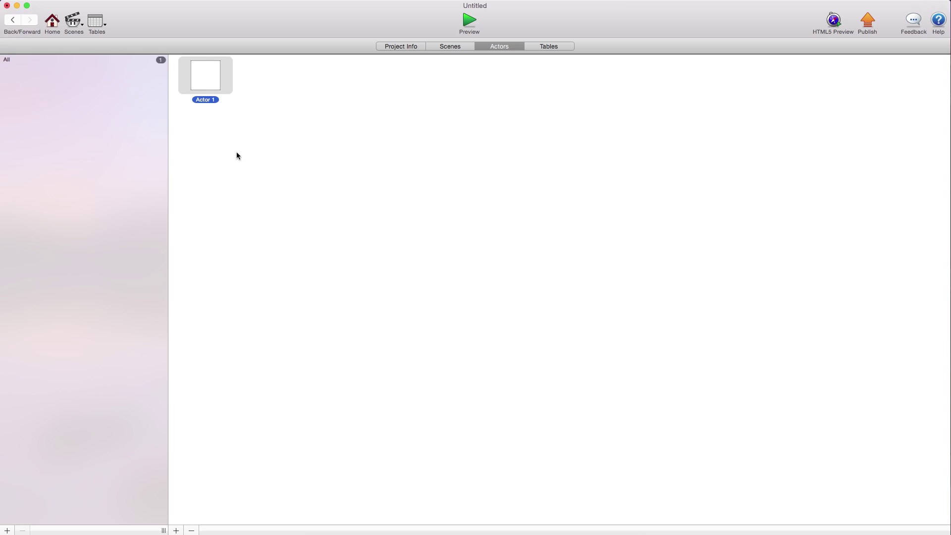
double_click(216, 82)
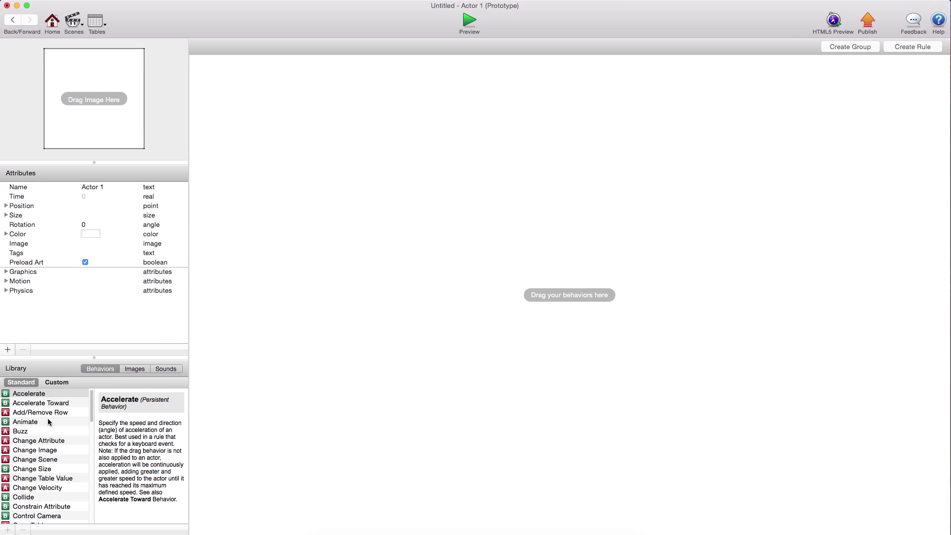
Step: Add a rule to Actor 1 with an actor key condition for the right arrow key
left_click(913, 46)
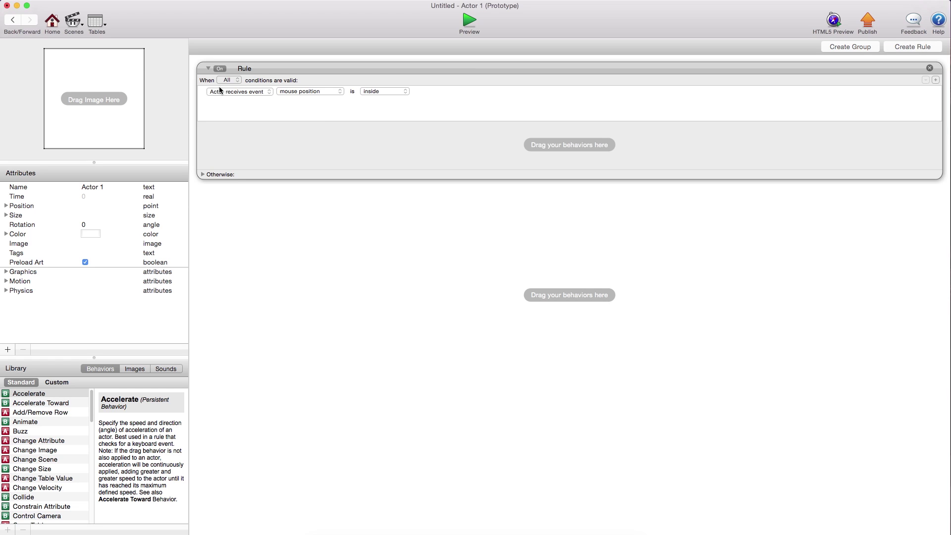
left_click(228, 92)
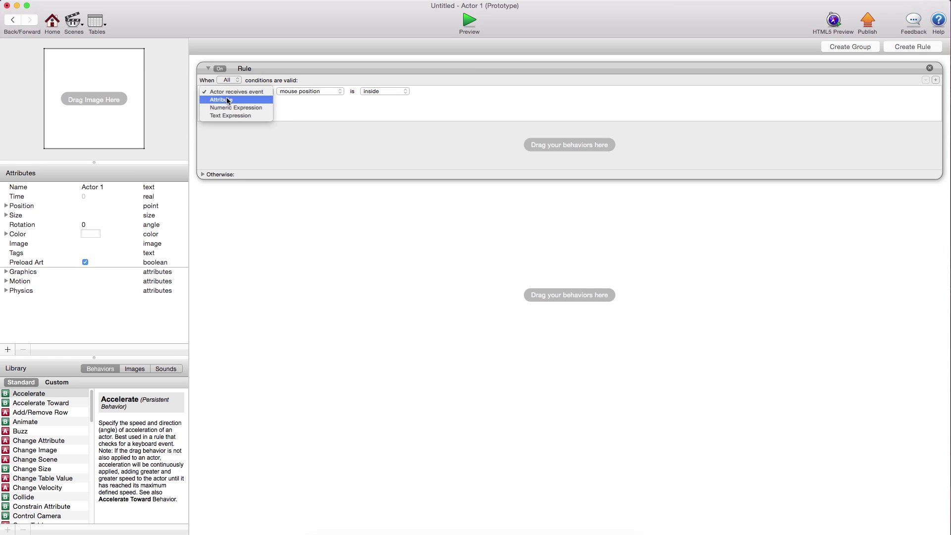
left_click(233, 92)
left_click(303, 91)
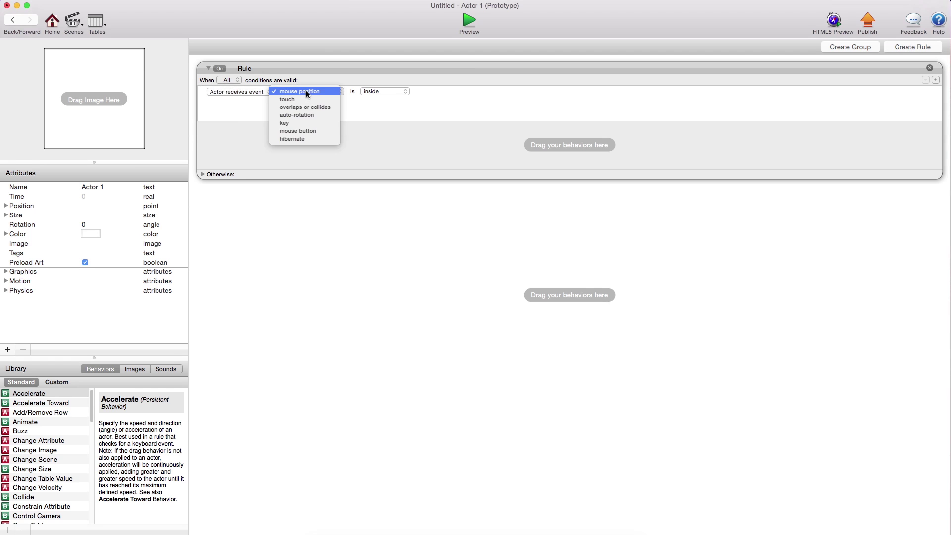
left_click(299, 124)
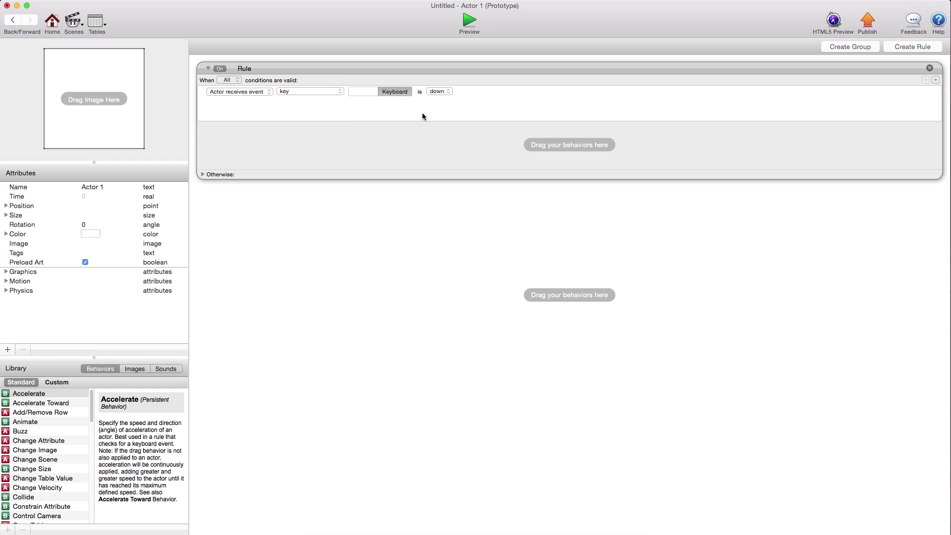
left_click(395, 92)
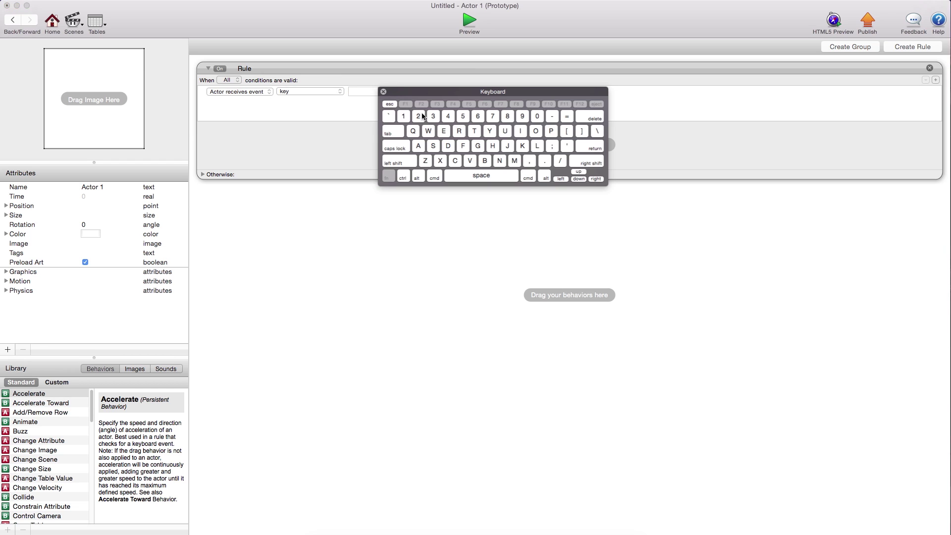
left_click(596, 179)
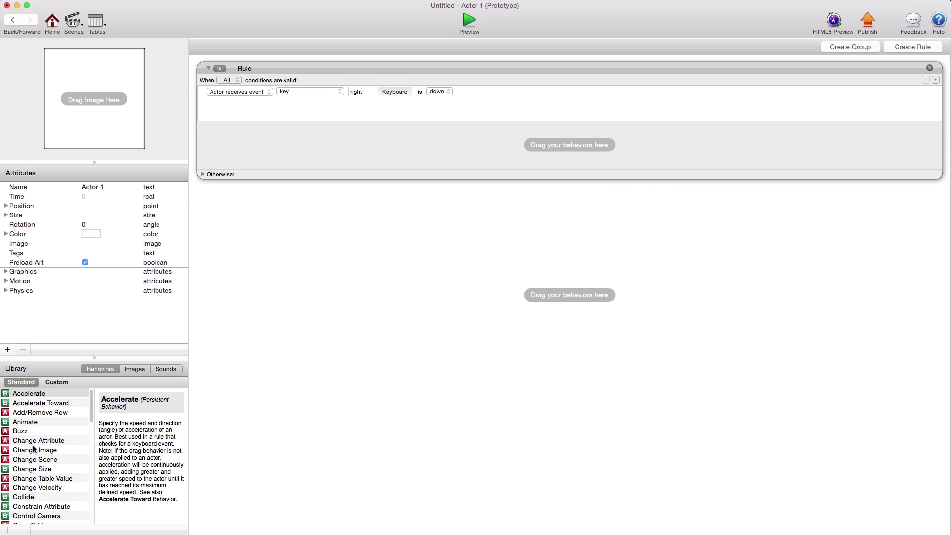
Step: Drag a Move behaviour into the rule (direction 0, speed 300)
scroll(34, 460, "down", 15)
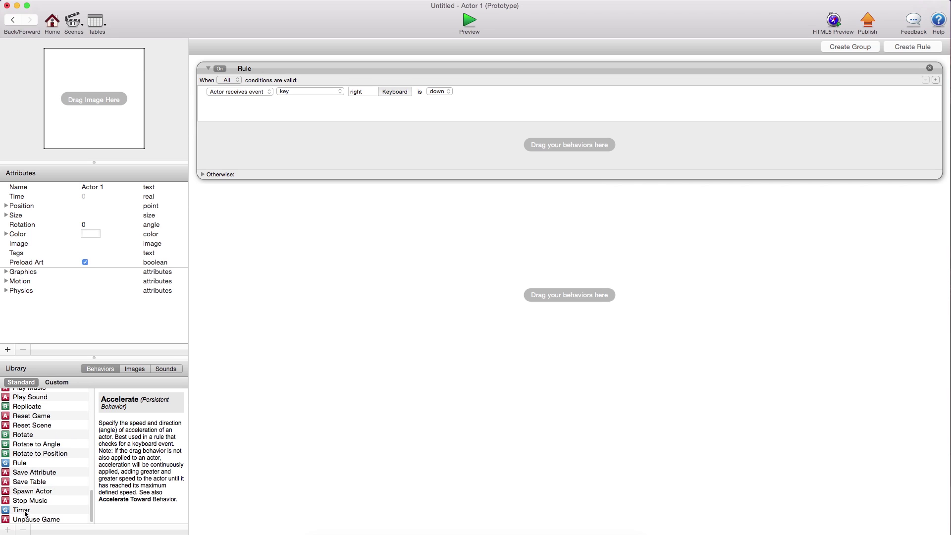
scroll(35, 410, "up", 8)
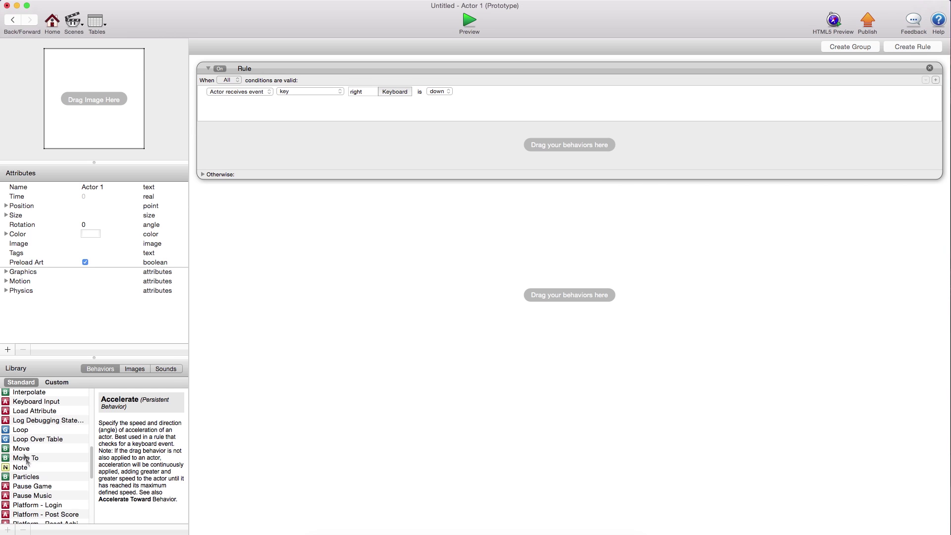
left_click_drag(23, 449, 289, 150)
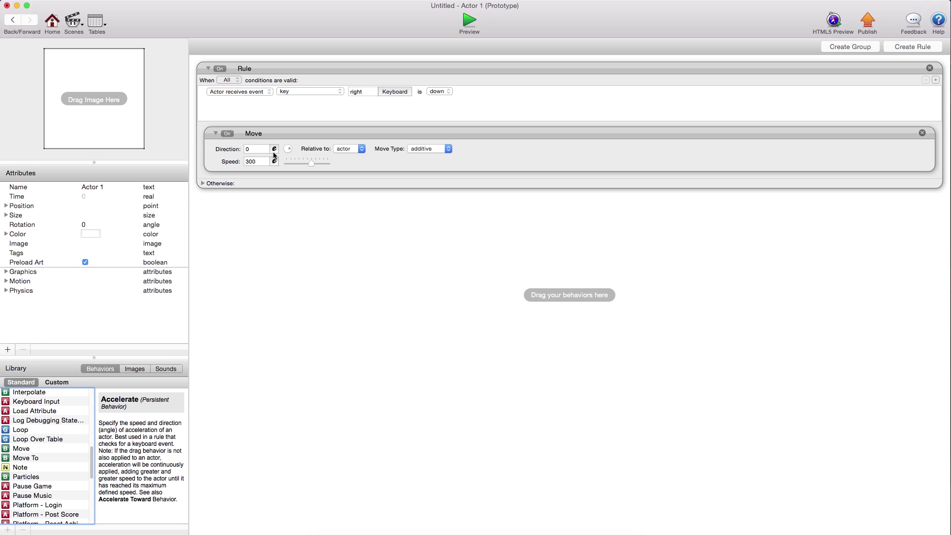
Step: Set the Move speed to 500, switch the rule to Any condition, and add a condition row
double_click(262, 162)
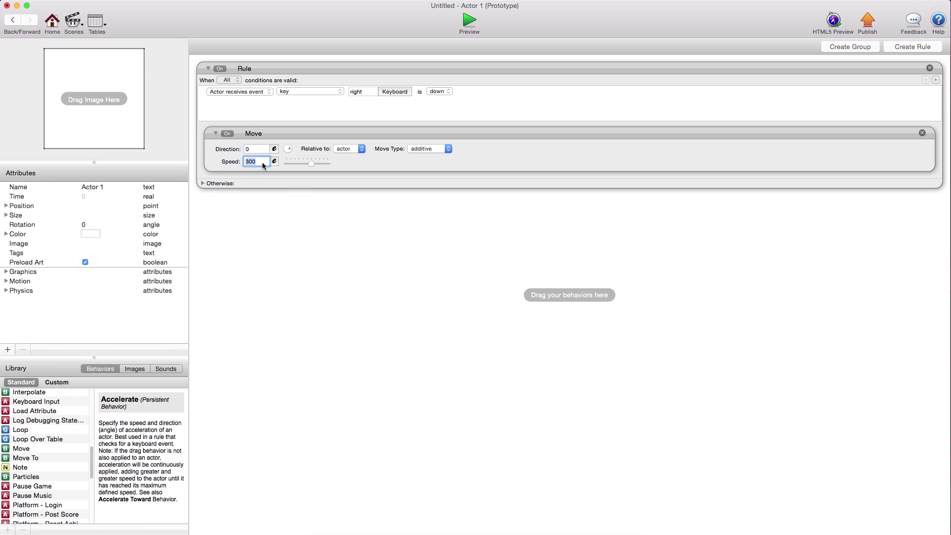
type("500")
key("Return")
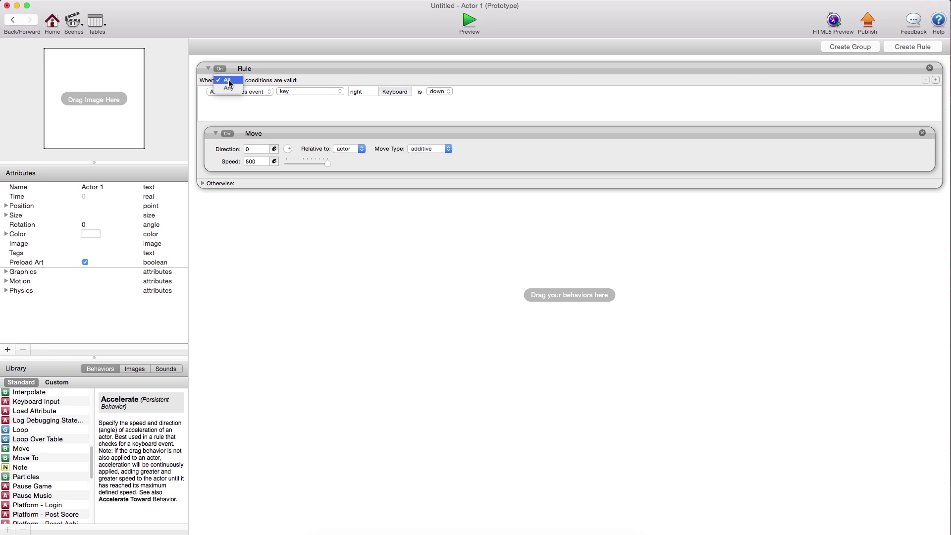
left_click(230, 88)
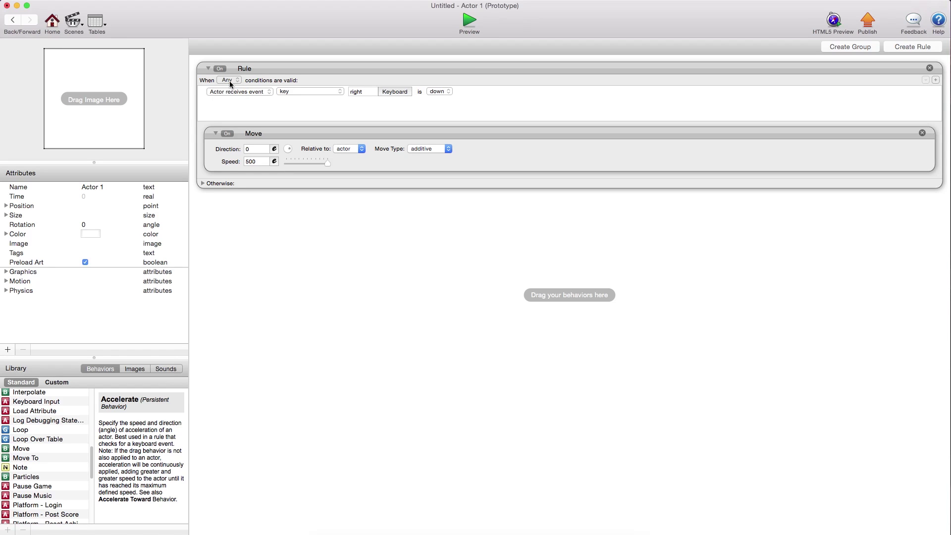
left_click(936, 80)
Step: Make the new condition an attribute check on Devices > Players > Player 1 > Dpad Right
left_click(237, 104)
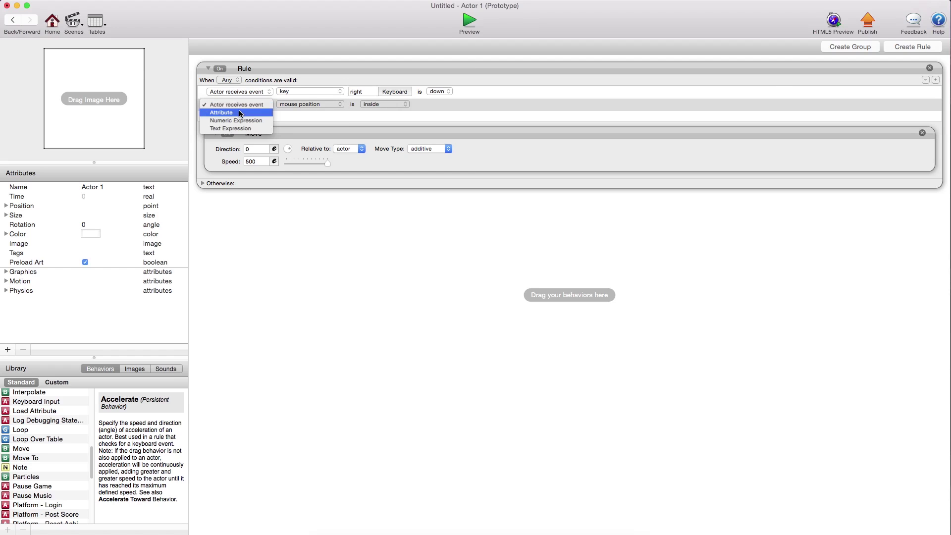
left_click(237, 111)
left_click(340, 105)
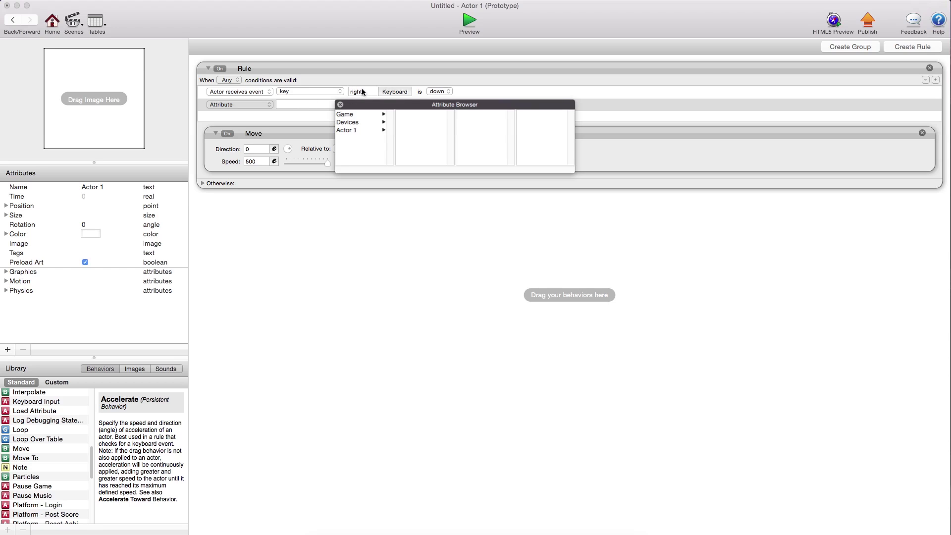
left_click(349, 124)
left_click(427, 120)
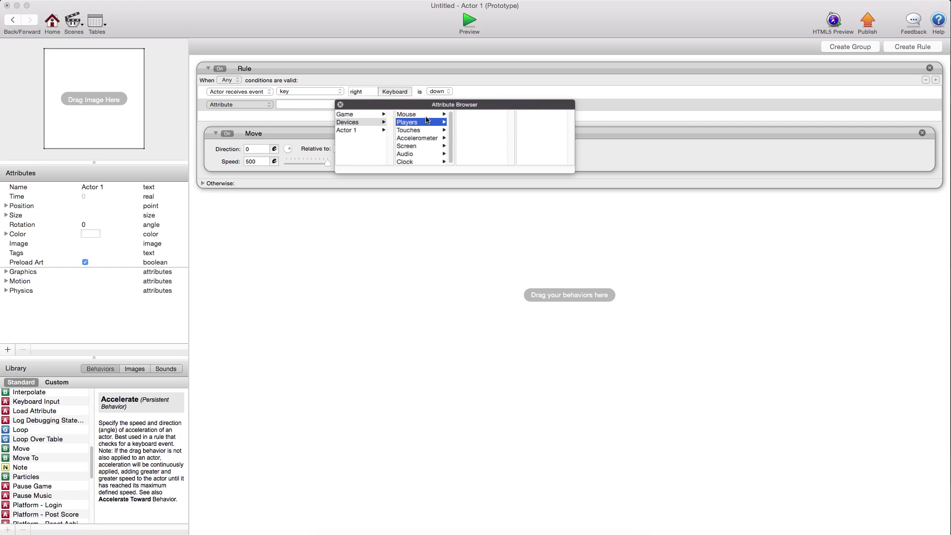
left_click(474, 114)
scroll(539, 136, "down", 3)
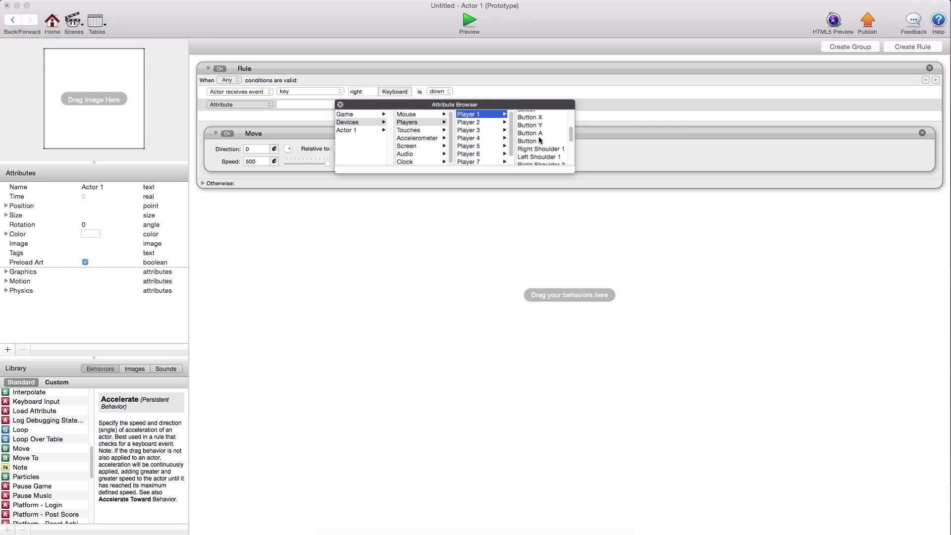
scroll(540, 140, "down", 3)
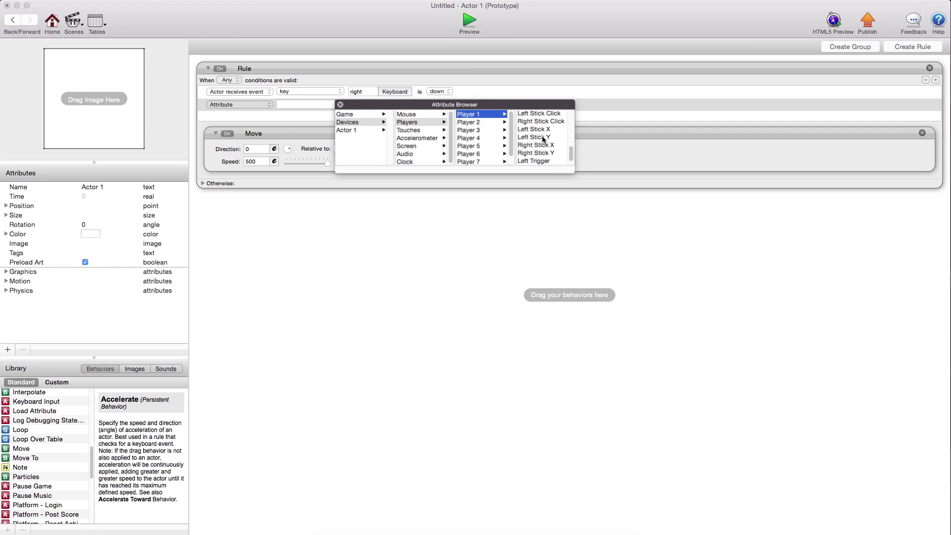
scroll(544, 143, "up", 3)
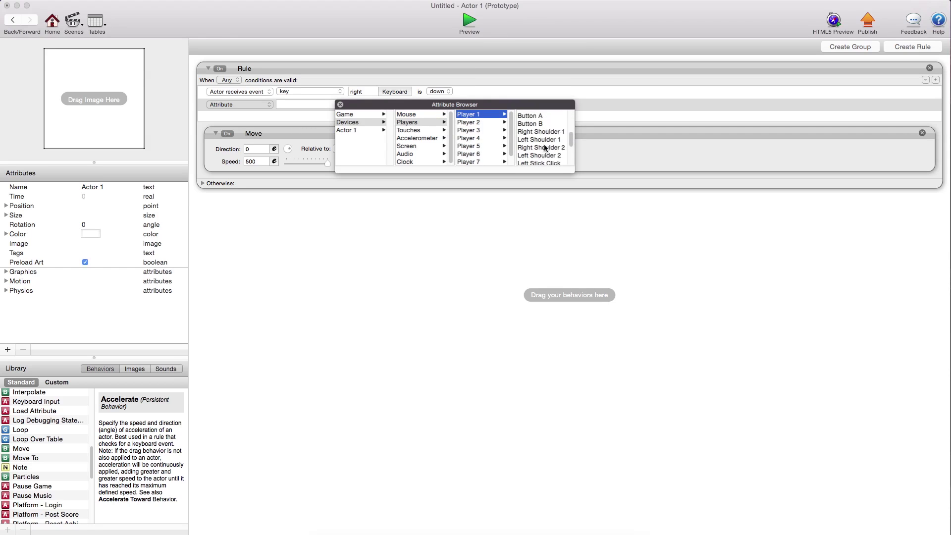
scroll(544, 147, "up", 3)
left_click(546, 146)
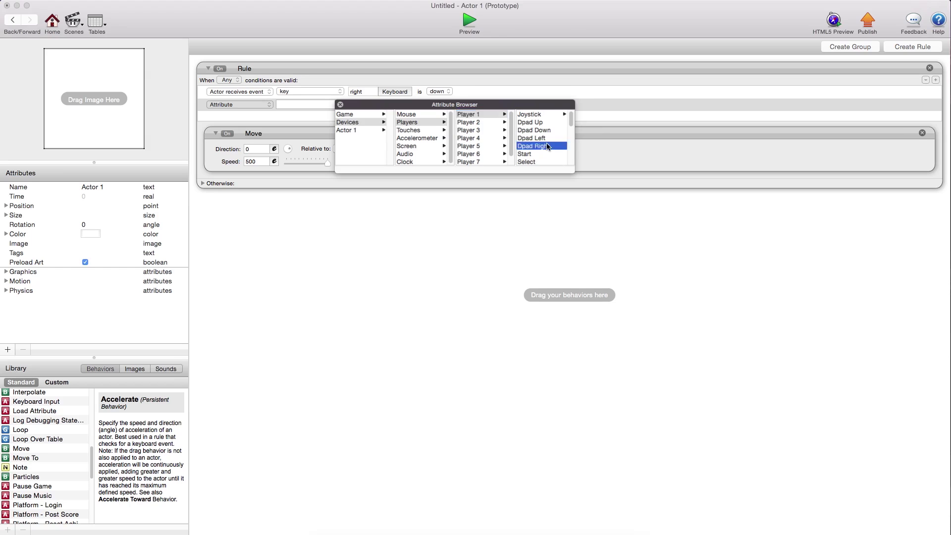
left_click(547, 146)
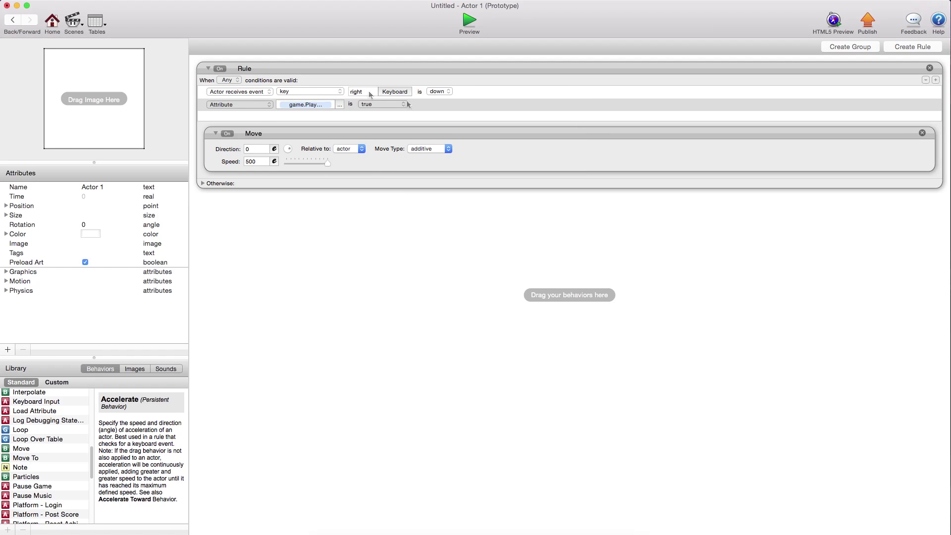
Step: Check the right-key condition row, then bring up the list of scenes
left_click(474, 92)
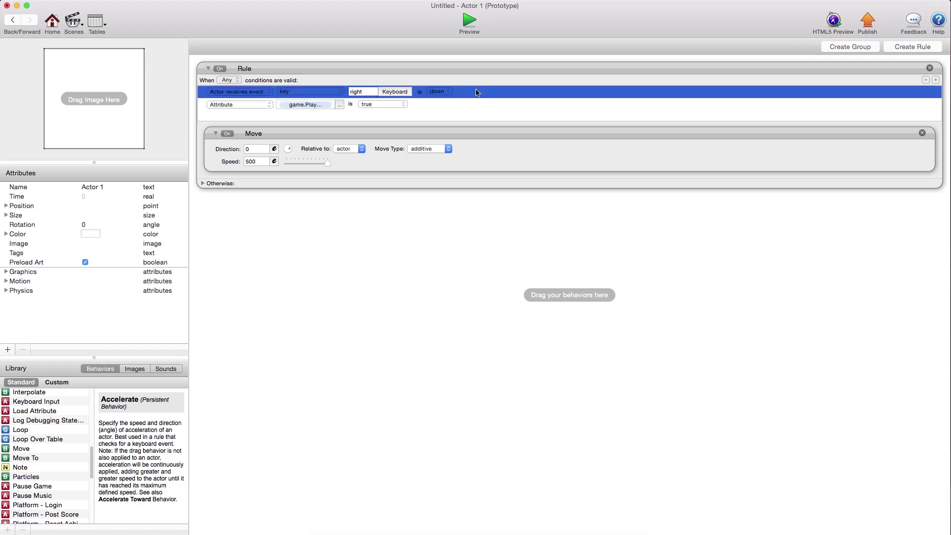
left_click(365, 96)
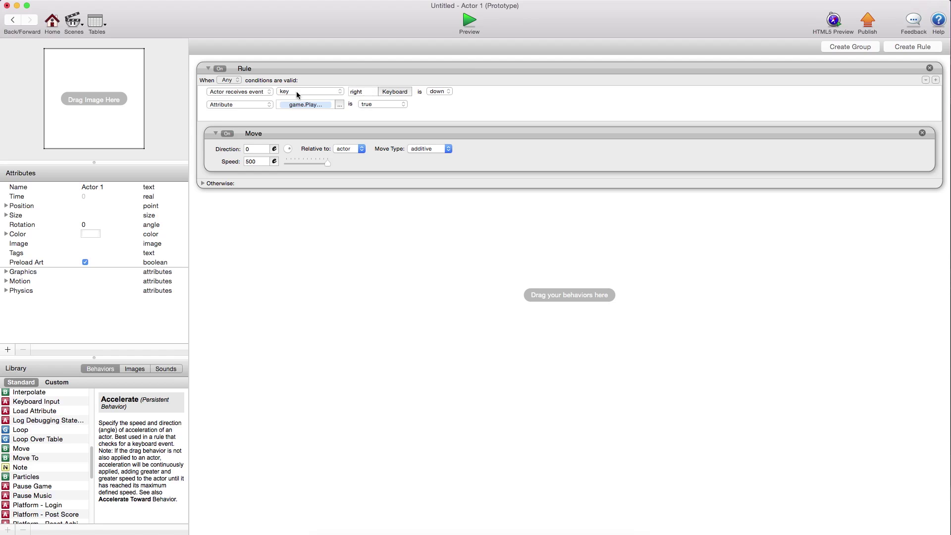
left_click(70, 22)
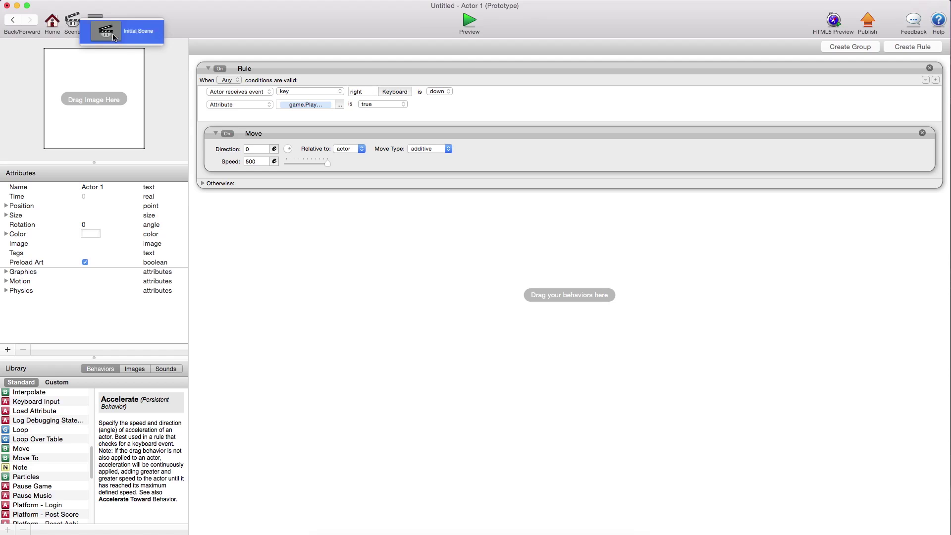
Step: In the Initial Scene's game attributes, map Player 1 Keymap Dpad Right to 'right', then go home
left_click(110, 79)
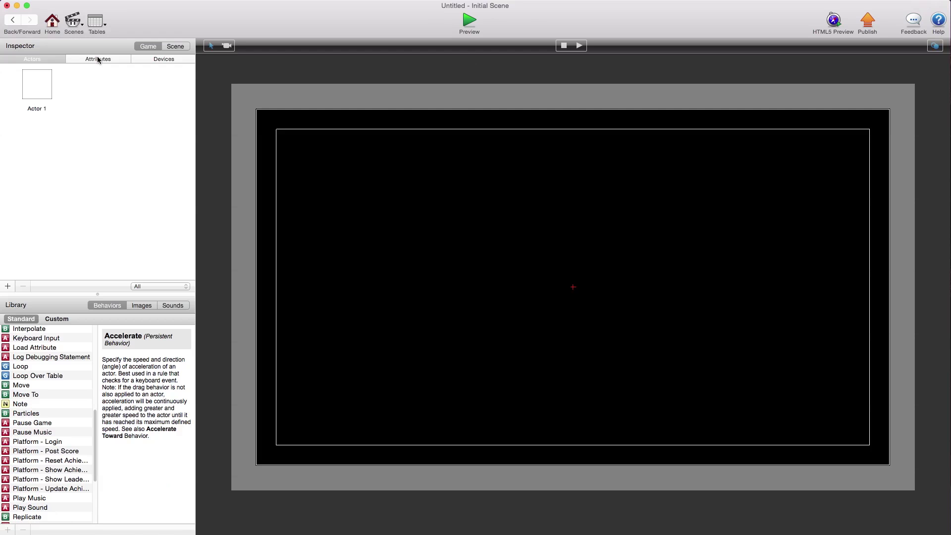
left_click(99, 59)
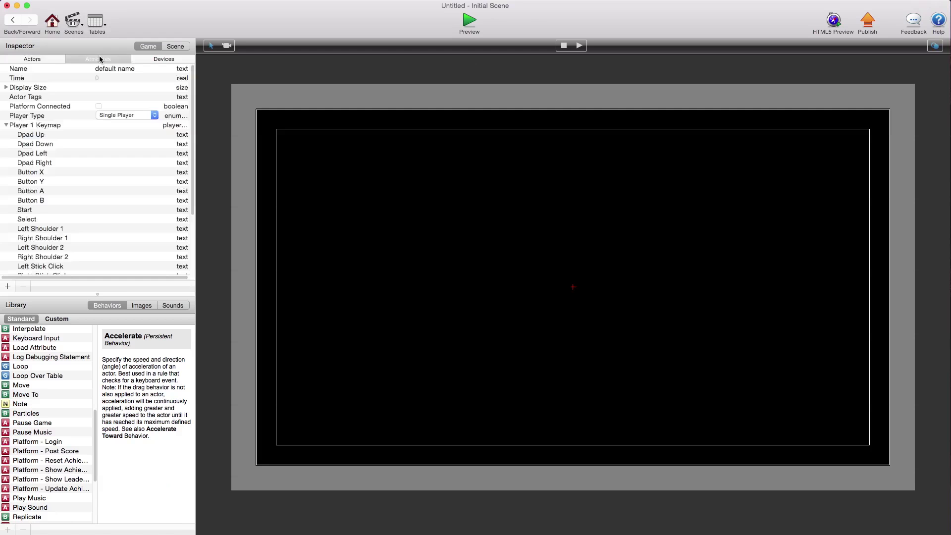
left_click(6, 124)
left_click(6, 125)
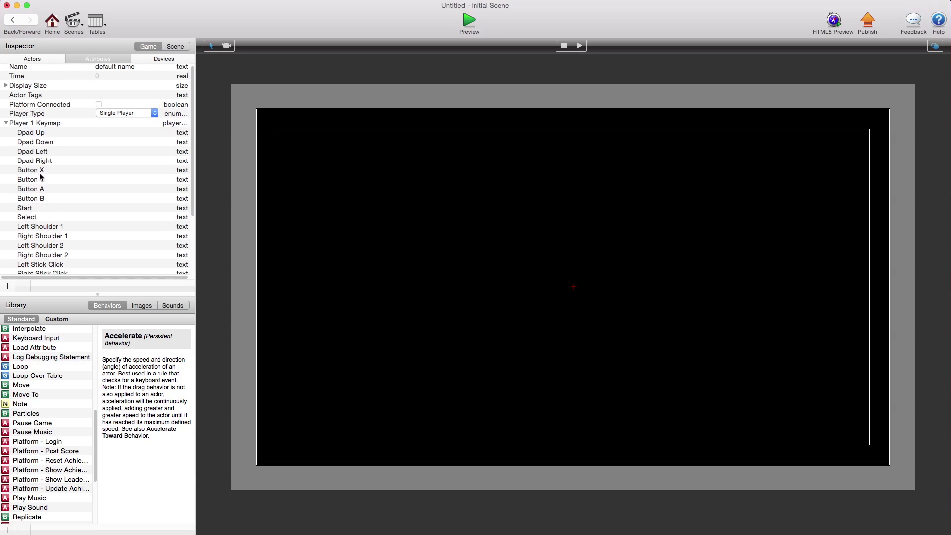
scroll(41, 171, "down", 1)
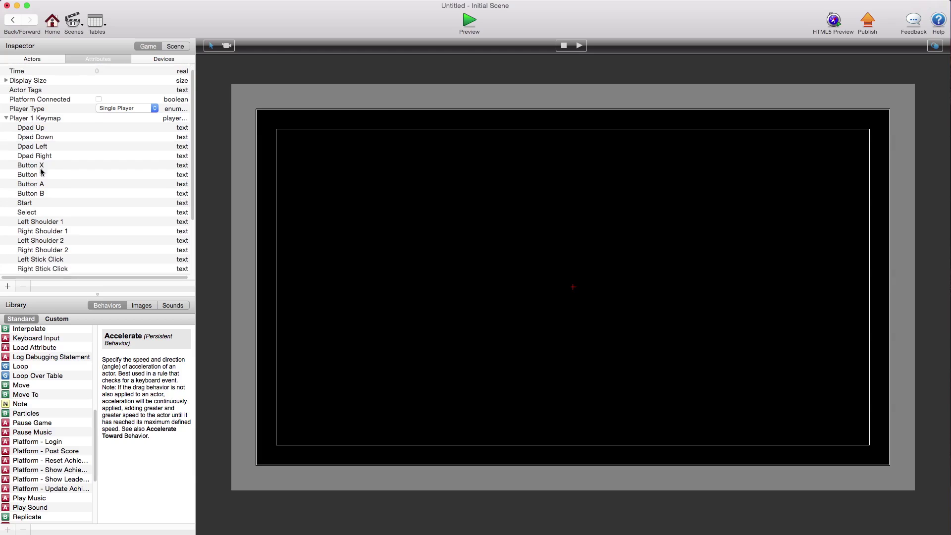
left_click(124, 156)
left_click(124, 156)
type("right")
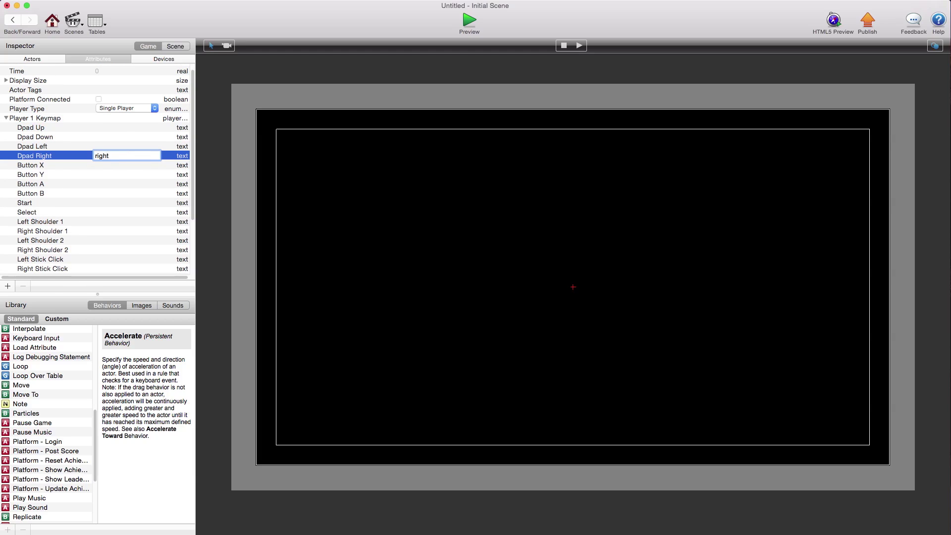
key("Tab")
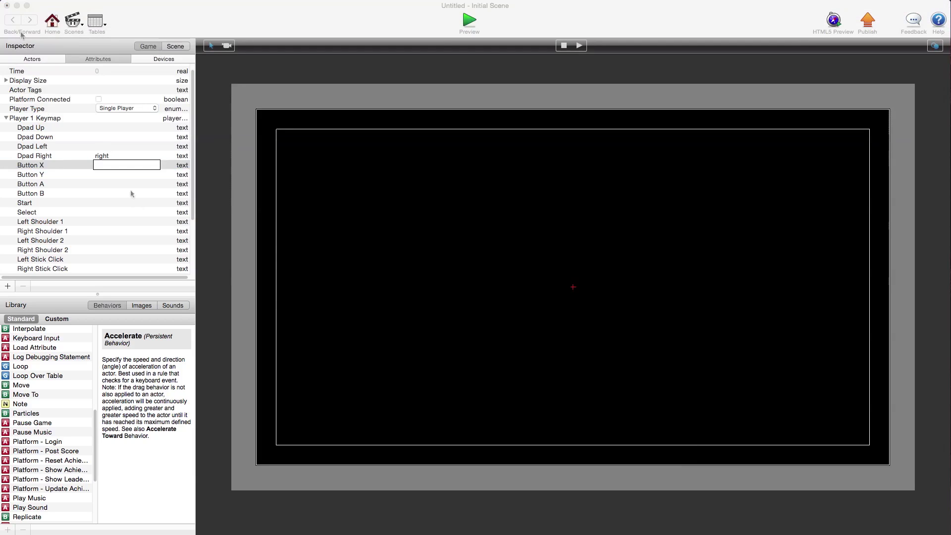
left_click(129, 165)
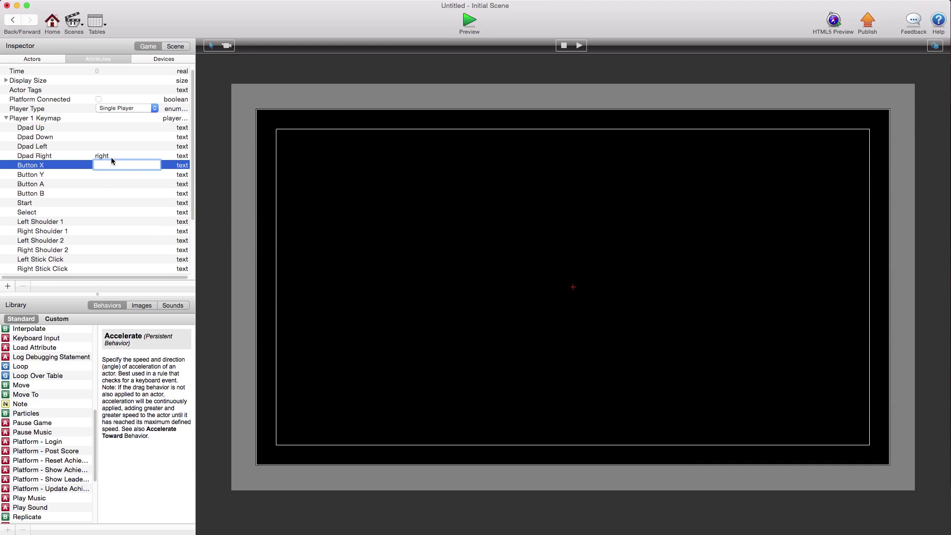
left_click(53, 23)
Step: Open Actor 1 and delete the Dpad attribute condition from its rule
left_click(495, 45)
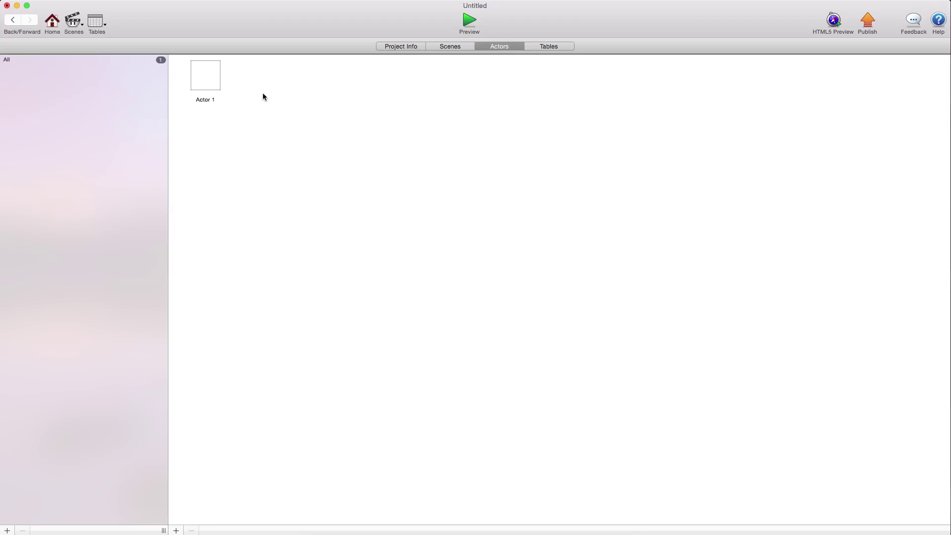
left_click(195, 70)
double_click(195, 70)
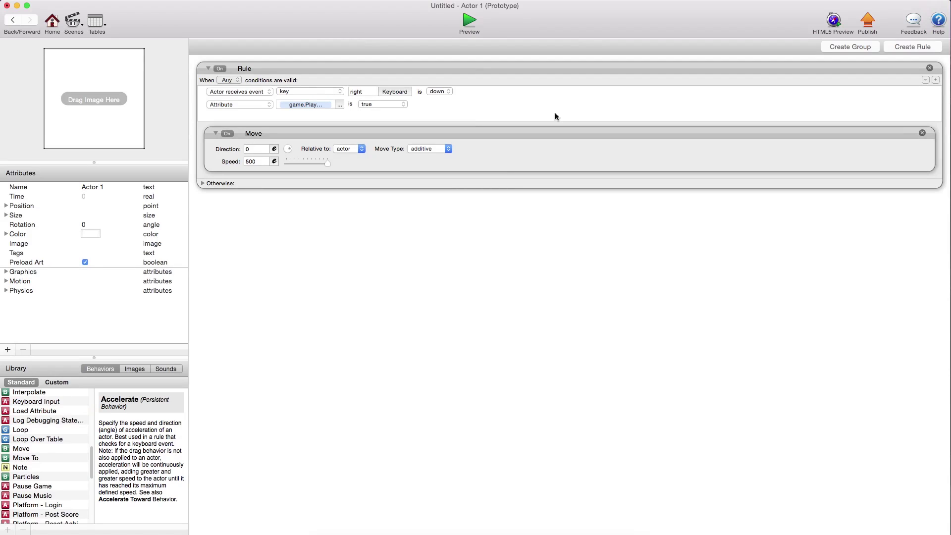
left_click(529, 108)
left_click(925, 80)
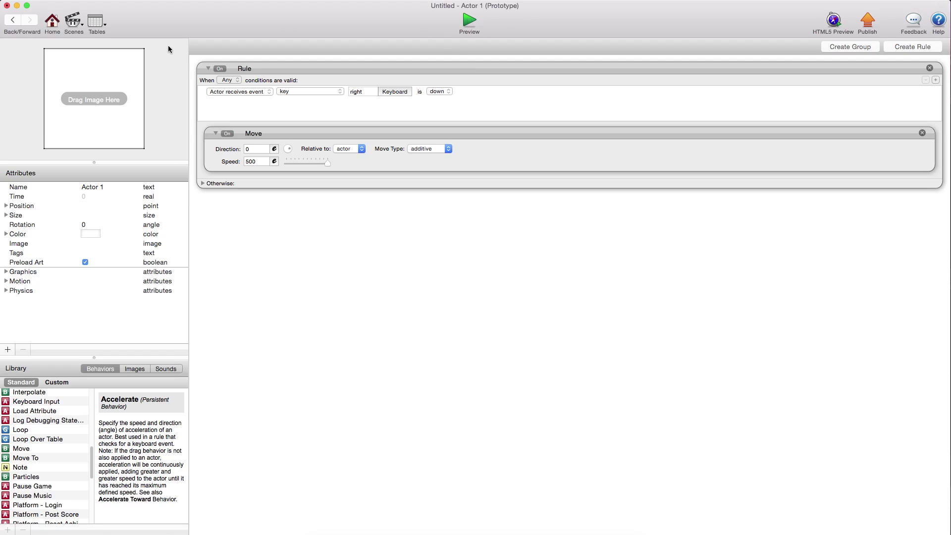
Step: Duplicate the right-key rule as a left-key rule moving at direction 180
left_click(466, 70)
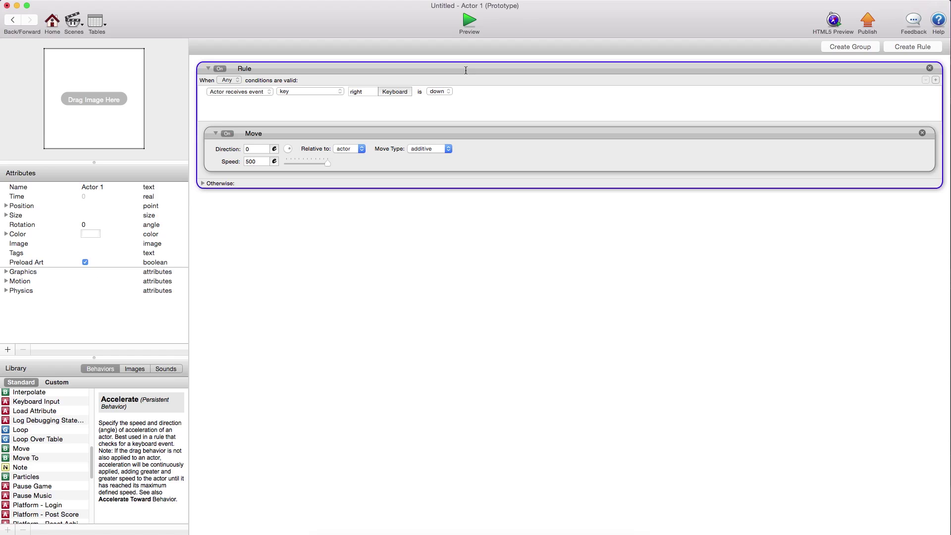
key("super+d")
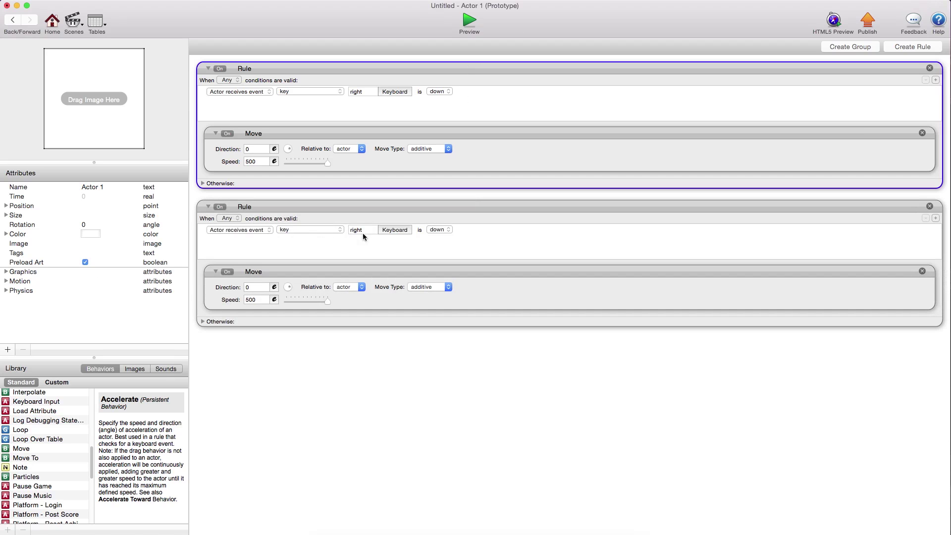
left_click(389, 231)
left_click(548, 321)
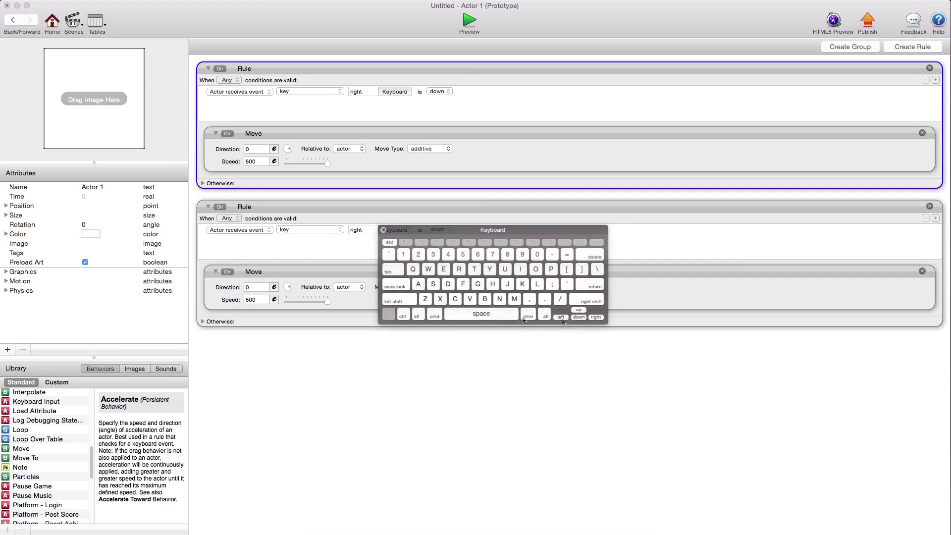
left_click(256, 289)
type("180")
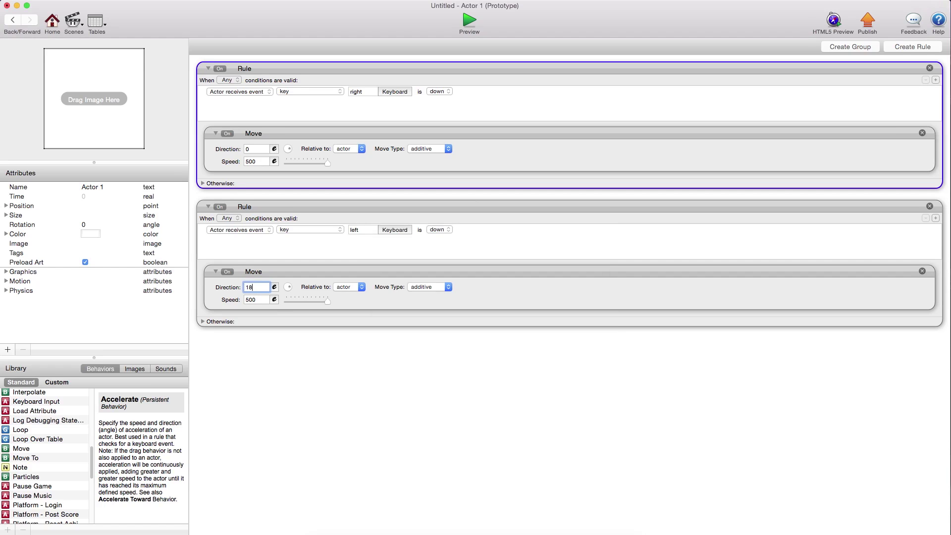
key("Return")
left_click(322, 343)
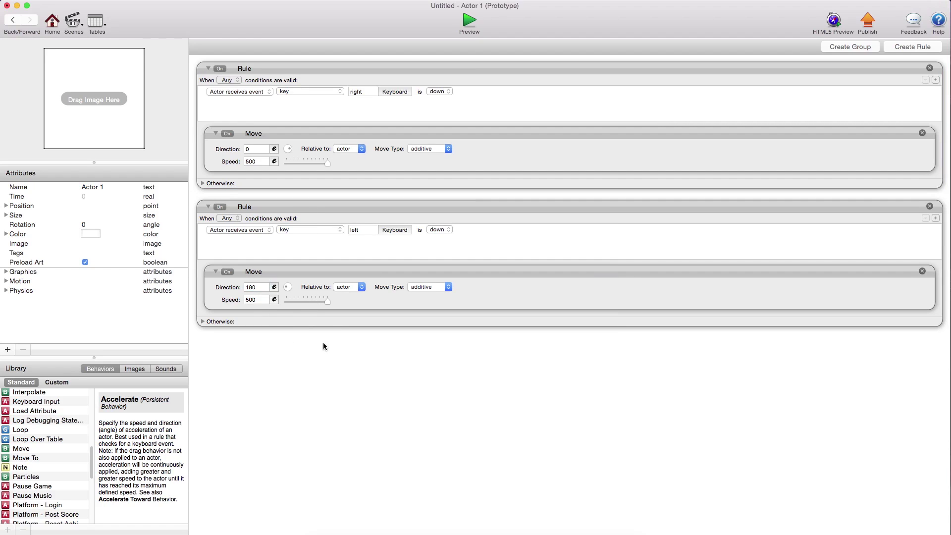
Step: Paste another rule copy, set to the up key with Move direction 90
left_click(315, 207)
key("super+v")
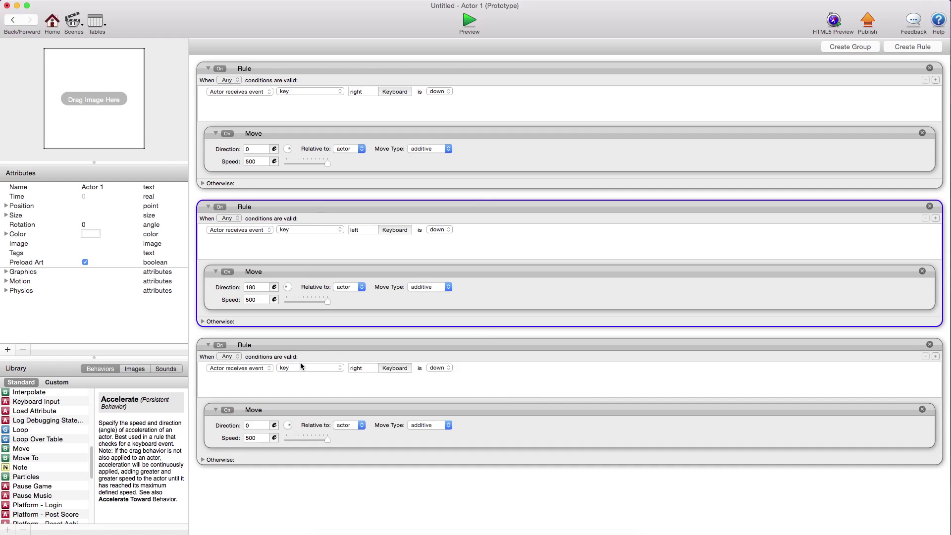
left_click(395, 368)
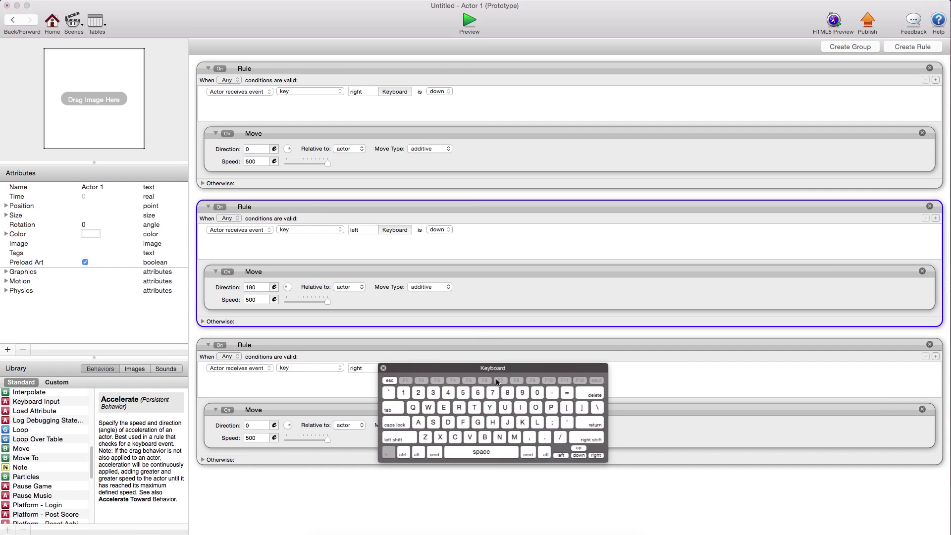
left_click(584, 454)
double_click(261, 425)
type("90")
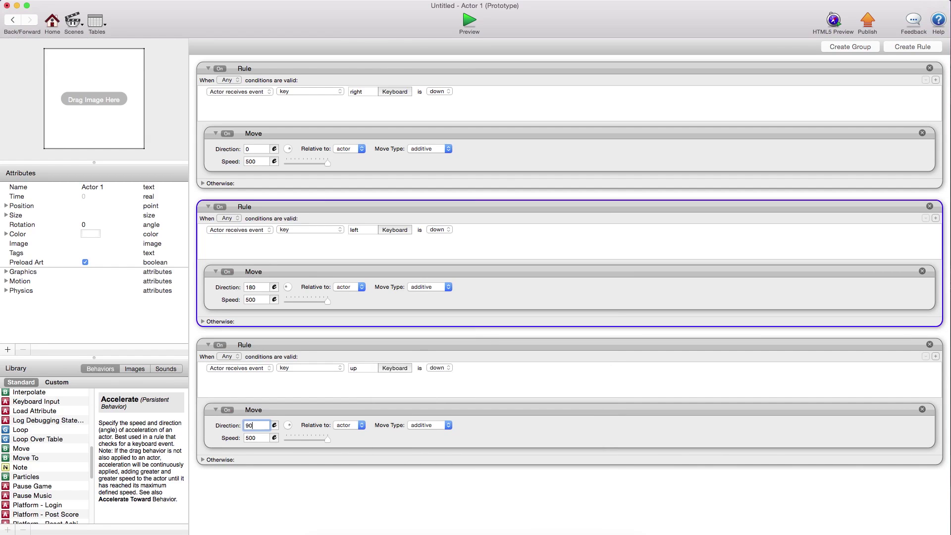
left_click(318, 474)
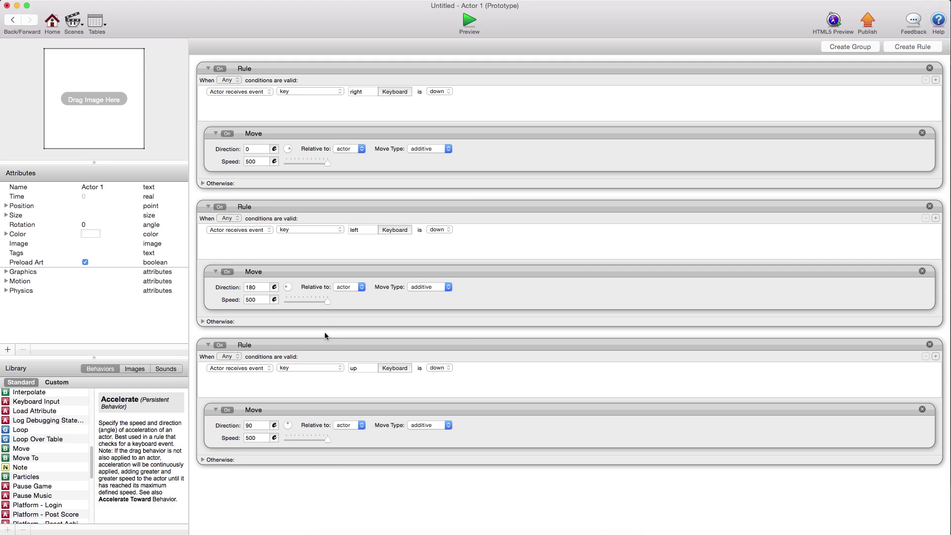
Step: Duplicate the up-key rule and set the copy's direction to 270
left_click(329, 344)
key("super+d")
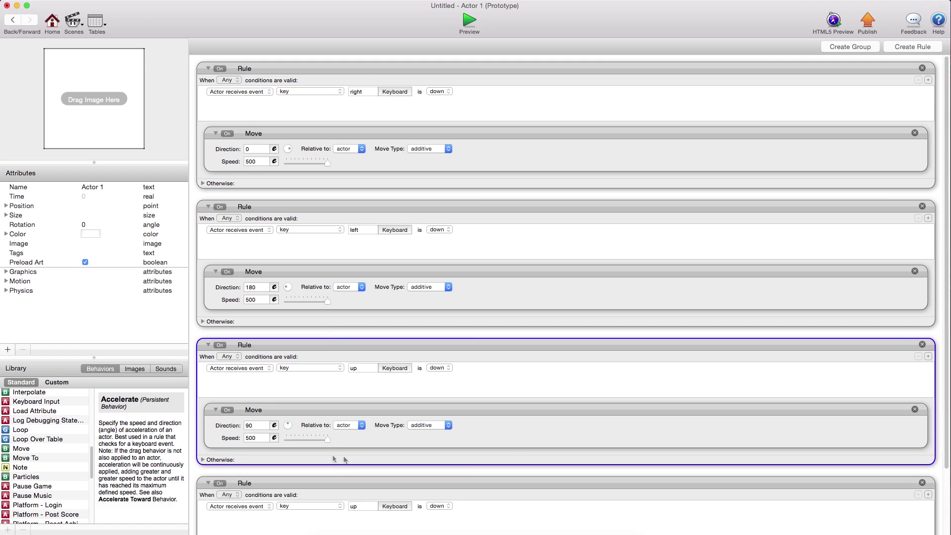
scroll(336, 471, "down", 3)
double_click(254, 490)
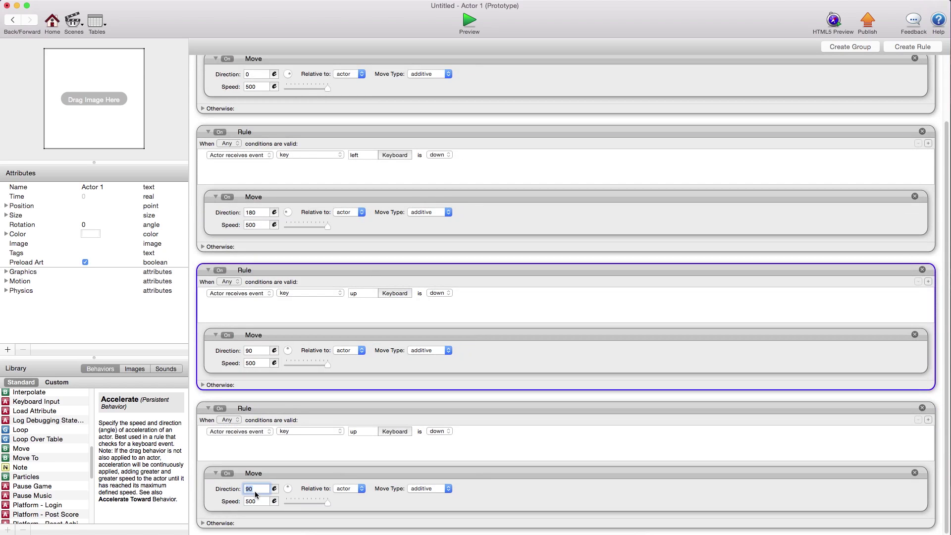
type("270")
key("Return")
Step: Open the Initial Scene with its game attributes
left_click(84, 31)
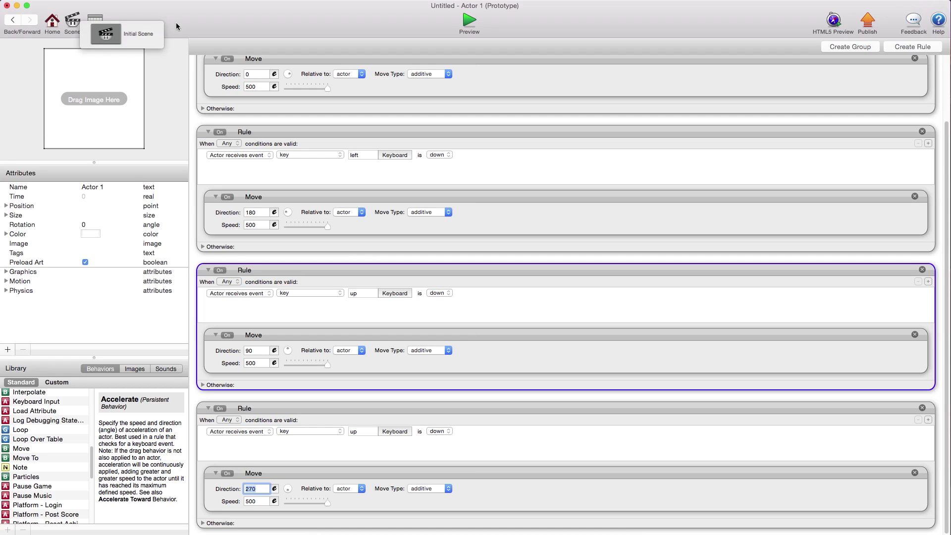
left_click(145, 30)
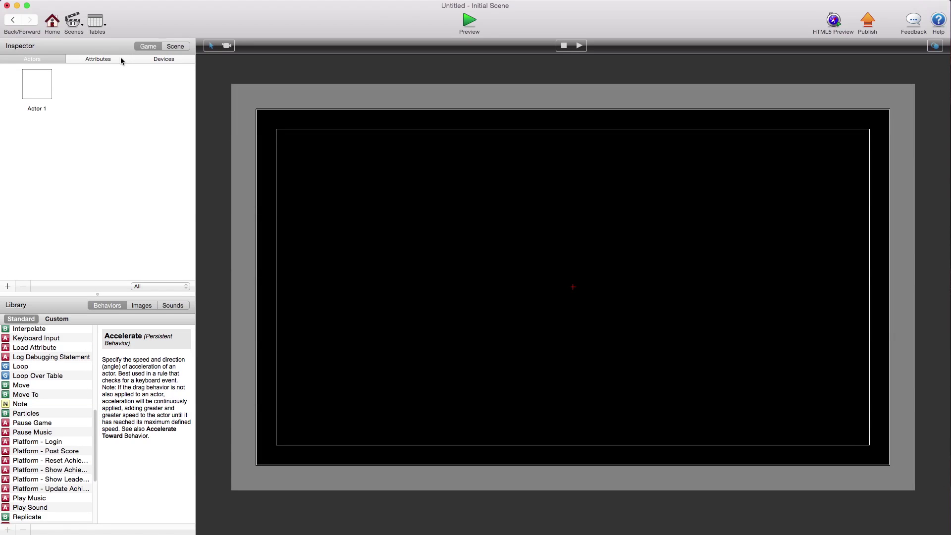
left_click(119, 58)
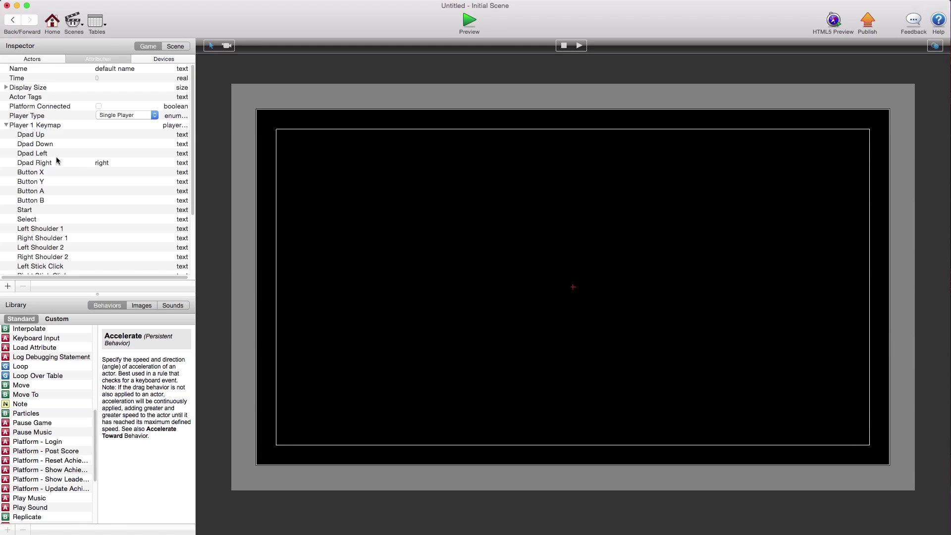
Step: Map the Player 1 Dpad Left and Dpad Down to the left and down keys
left_click(99, 154)
type("left")
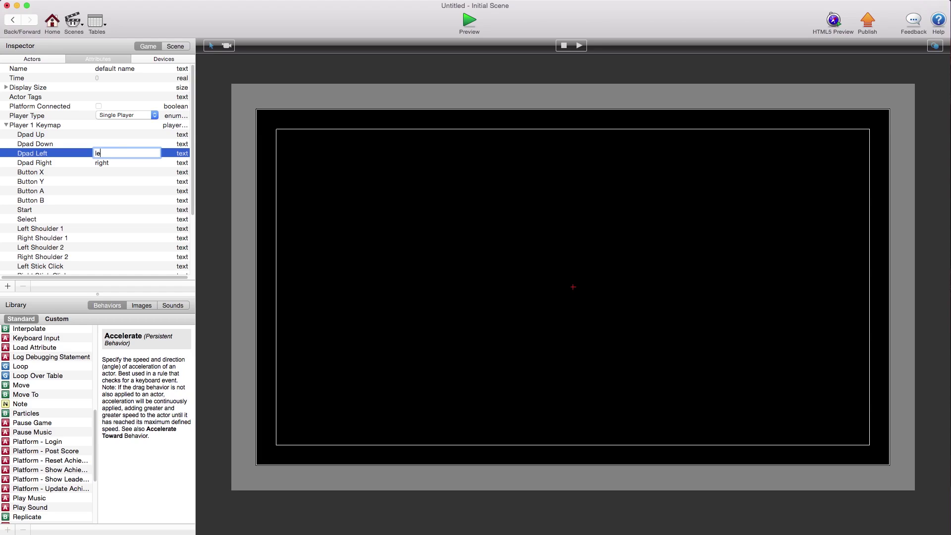
key("Return")
left_click(104, 145)
left_click(104, 146)
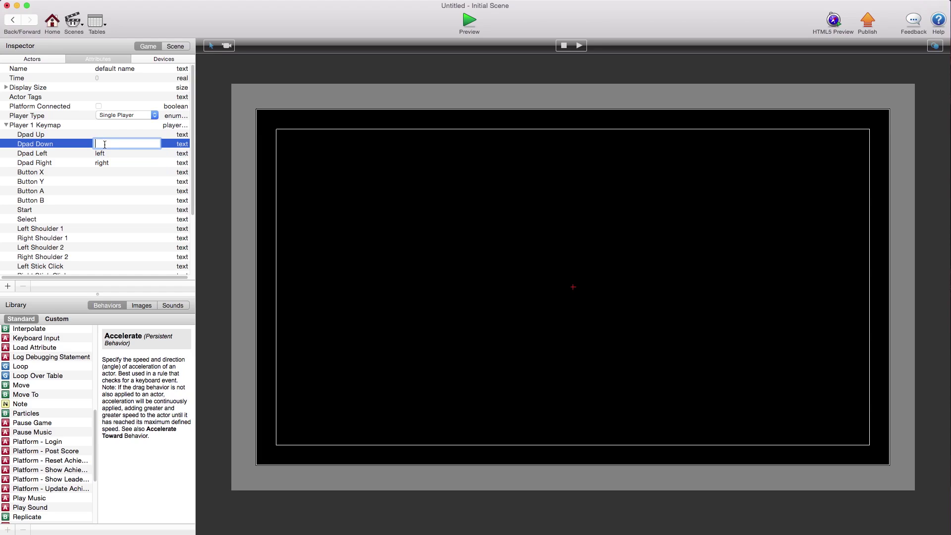
type("down")
key("Return")
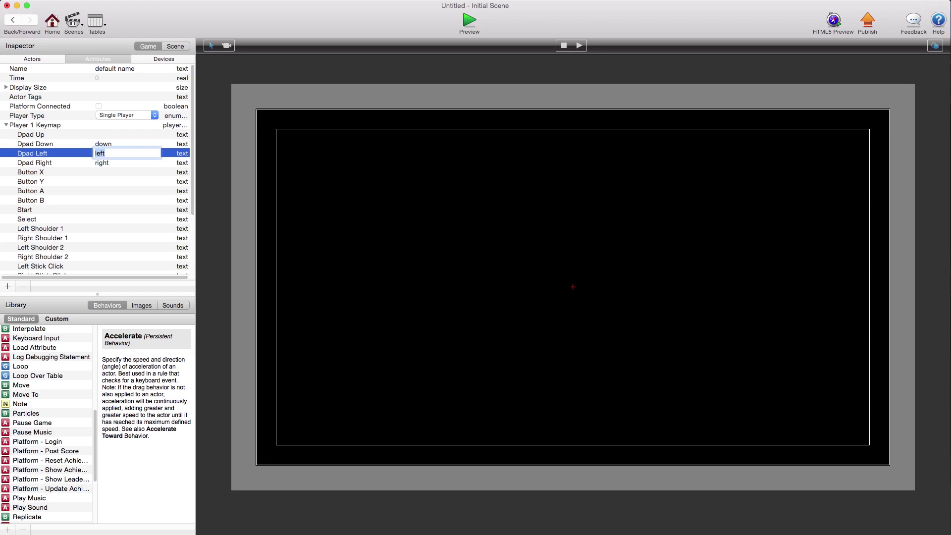
Step: Map Dpad Up to the up key and drag Actor 1 to the scene centre
double_click(104, 134)
type("up")
key("Return")
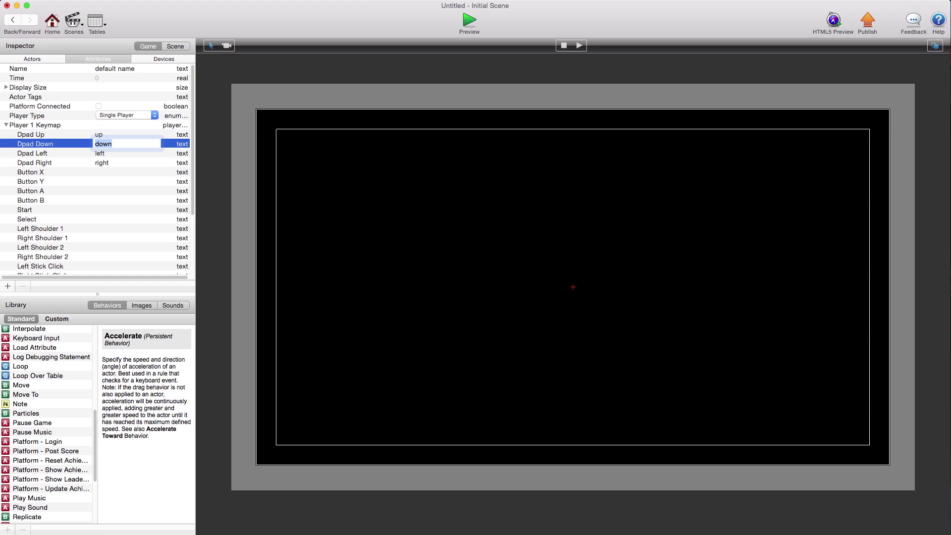
left_click(42, 58)
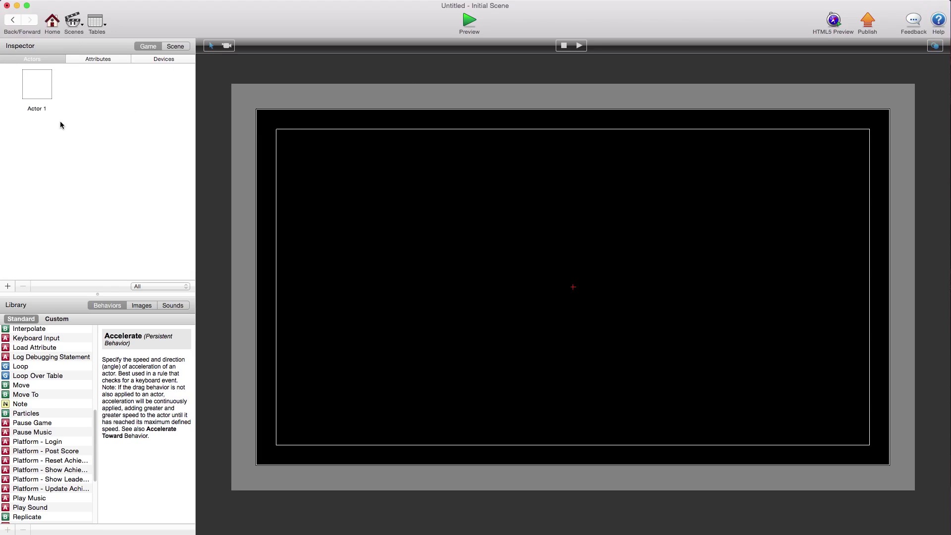
left_click_drag(38, 84, 573, 313)
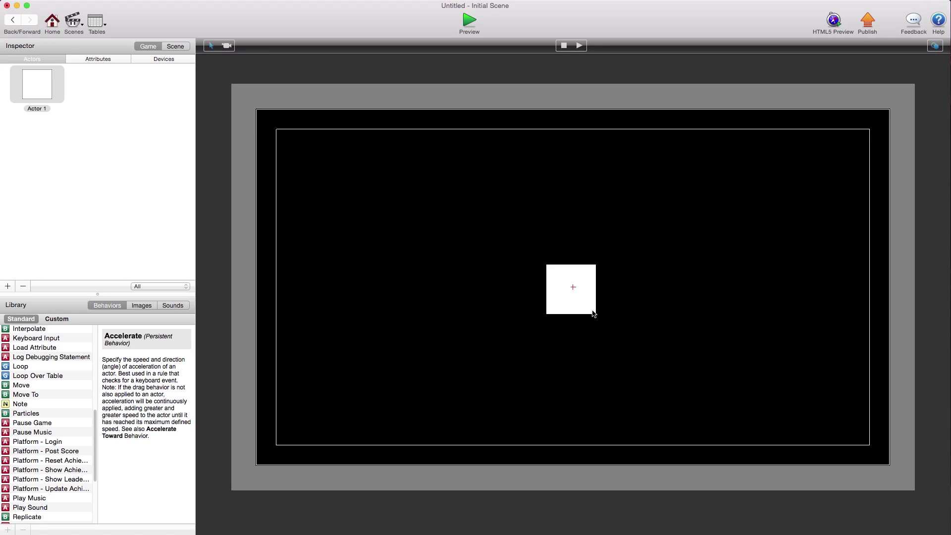
Step: Preview the scene with the white square, then return to Actor 1's rules
left_click(469, 23)
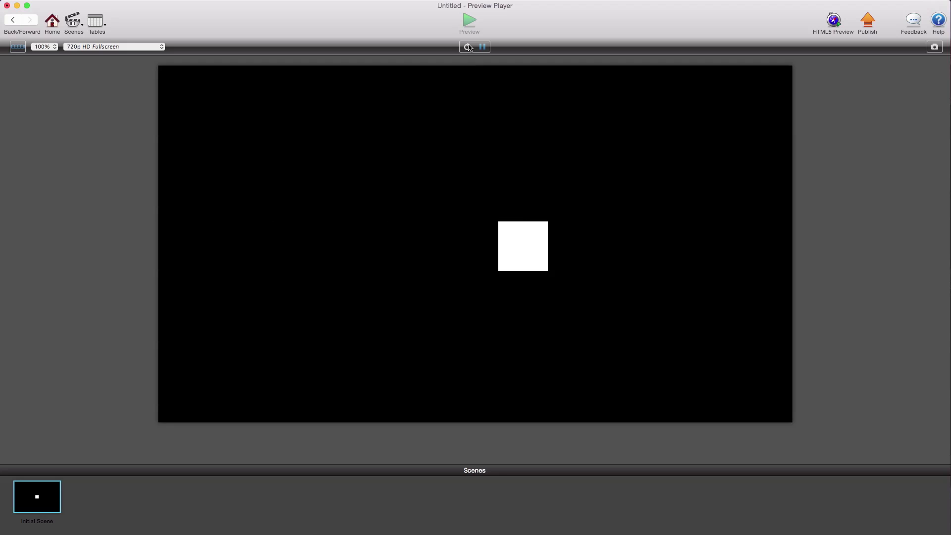
left_click(53, 22)
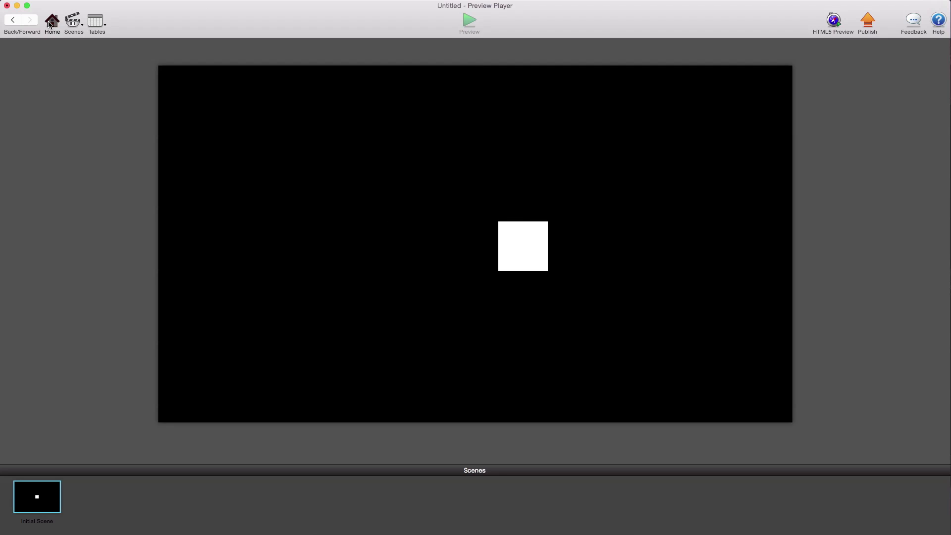
left_click(512, 48)
left_click(220, 81)
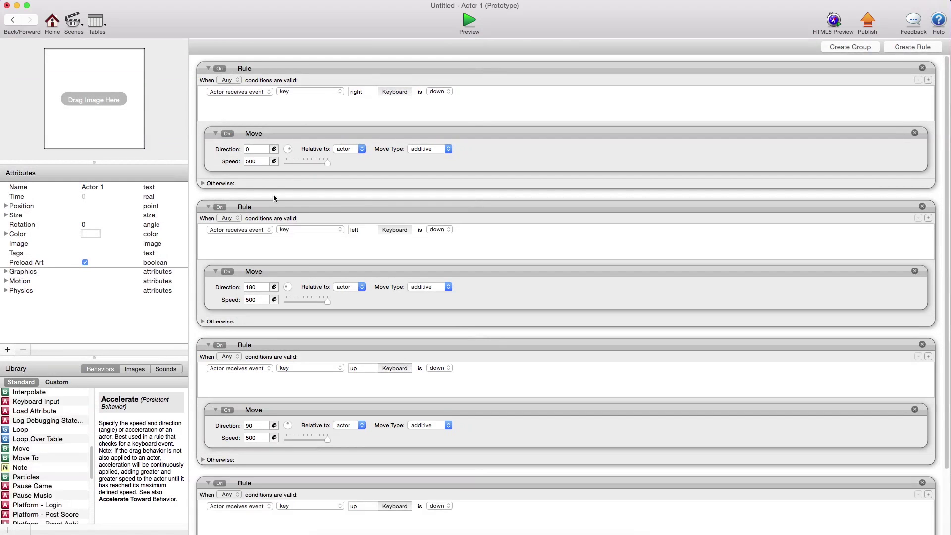
Step: Set the fourth rule's (270-direction) keyboard condition to the down arrow key and run a preview
scroll(294, 119, "down", 3)
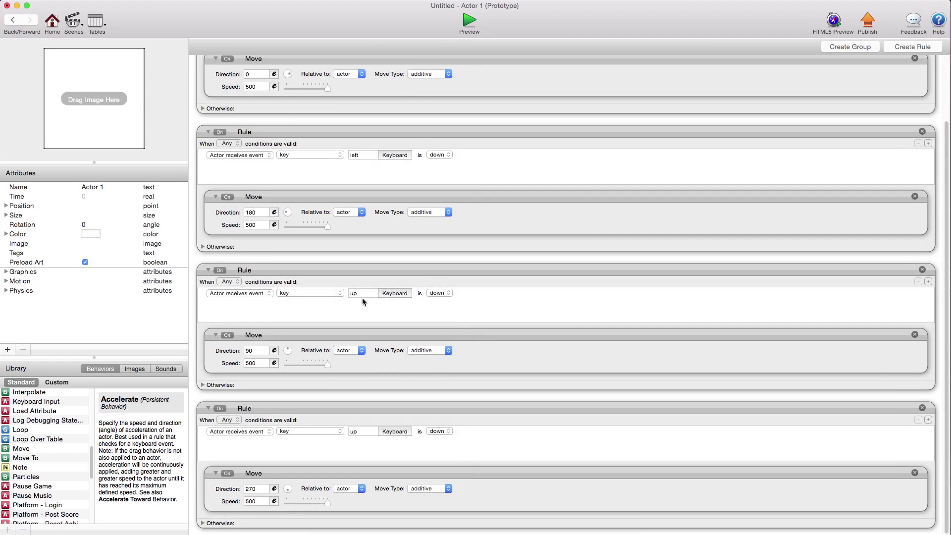
left_click(361, 433)
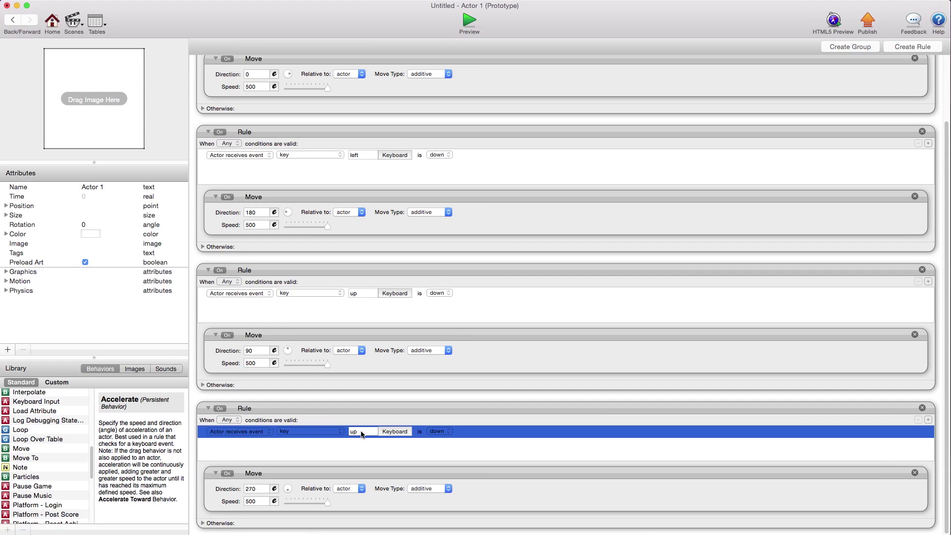
left_click(394, 431)
left_click(578, 519)
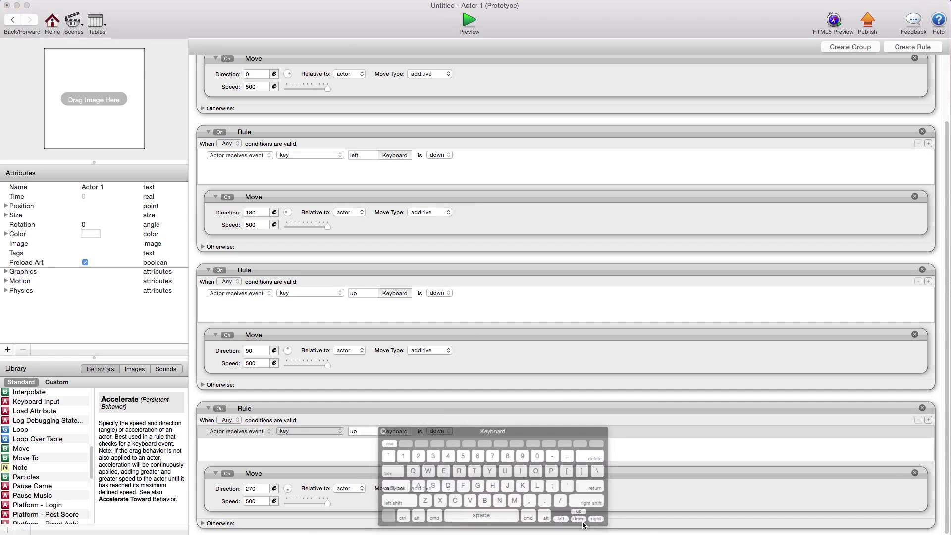
left_click(468, 22)
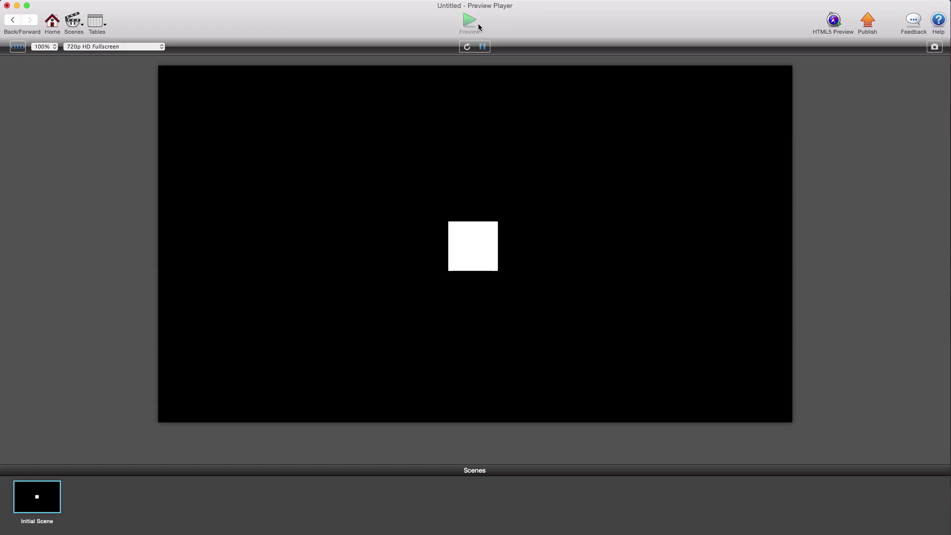
Step: Steer the white square up, down, left and right with the arrow keys, then return to Project Info
key("Down")
key("Left")
key("Left")
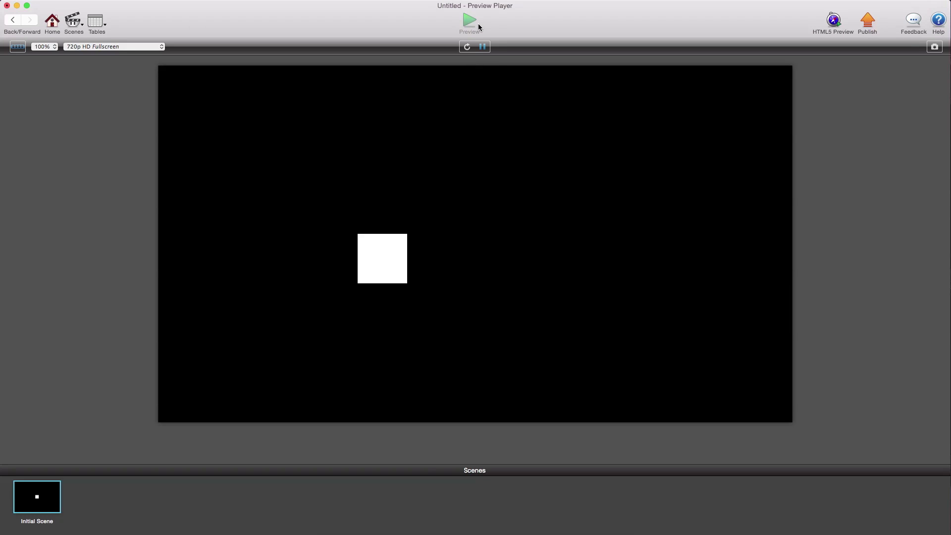
key("Right")
key("Down")
key("Up")
key("Right")
key("Left")
key("Down")
key("Left")
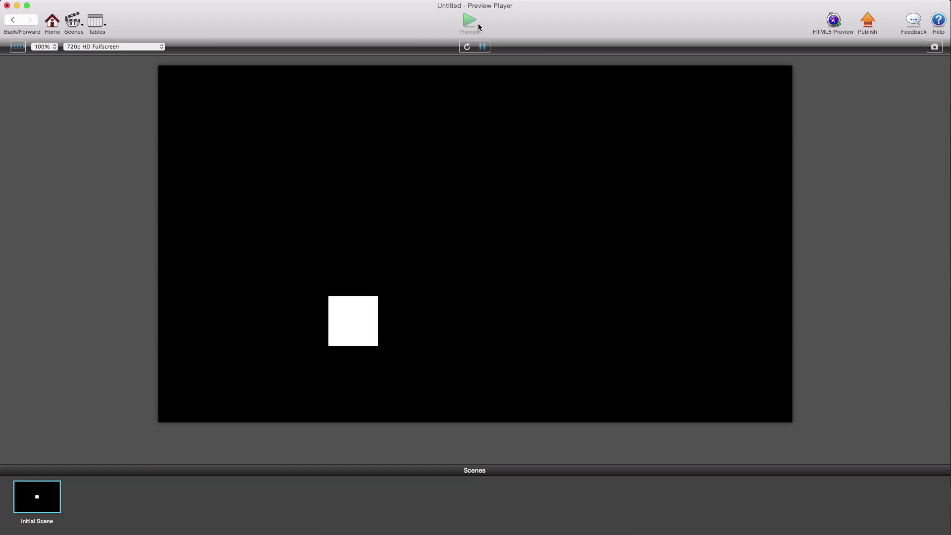
key("Right")
key("Up")
key("Up")
key("Right")
key("Down")
key("Left")
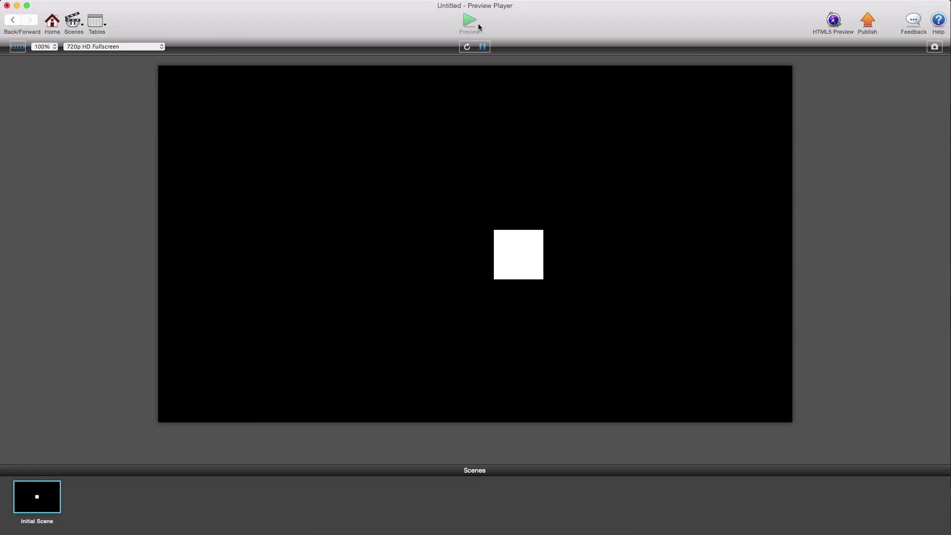
key("Up")
key("Left")
key("Right")
key("Right")
key("Down")
key("Down")
key("Left")
key("Left")
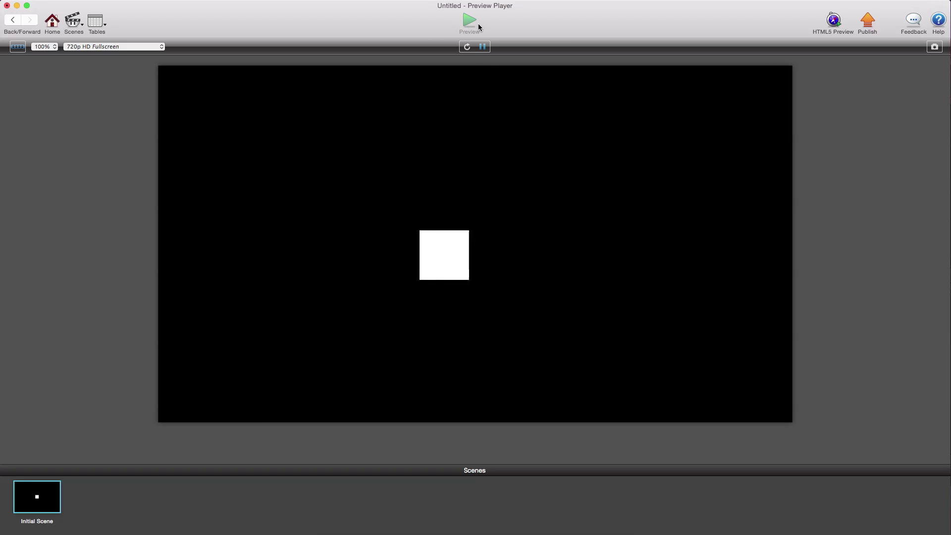
key("Left")
key("Down")
key("Right")
key("Up")
key("Up")
key("Left")
key("Up")
key("Right")
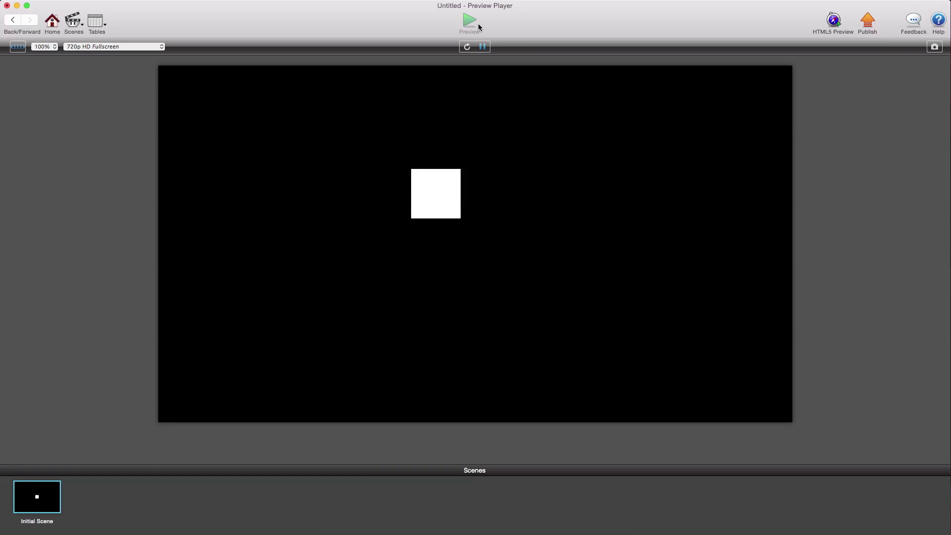
key("Right")
key("Down")
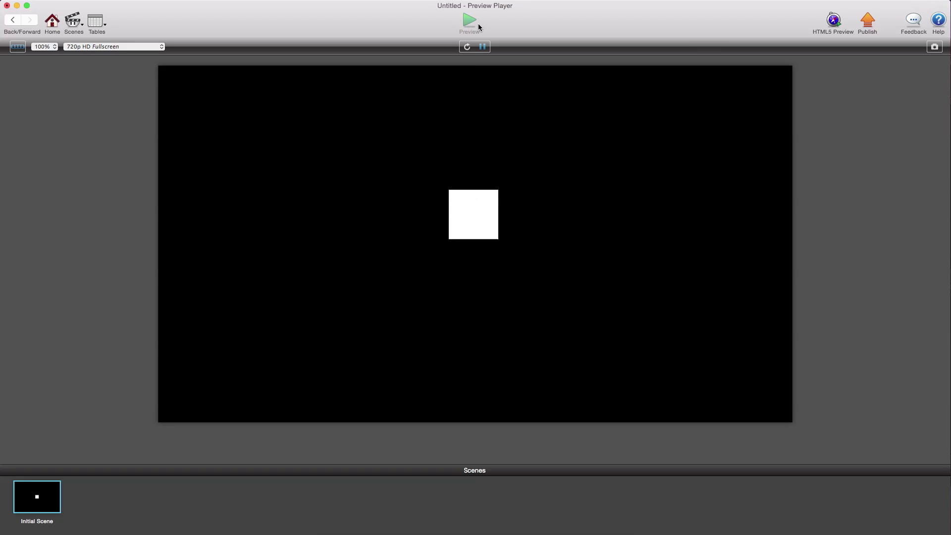
key("Down")
key("Left")
key("Up")
key("Up")
key("Right")
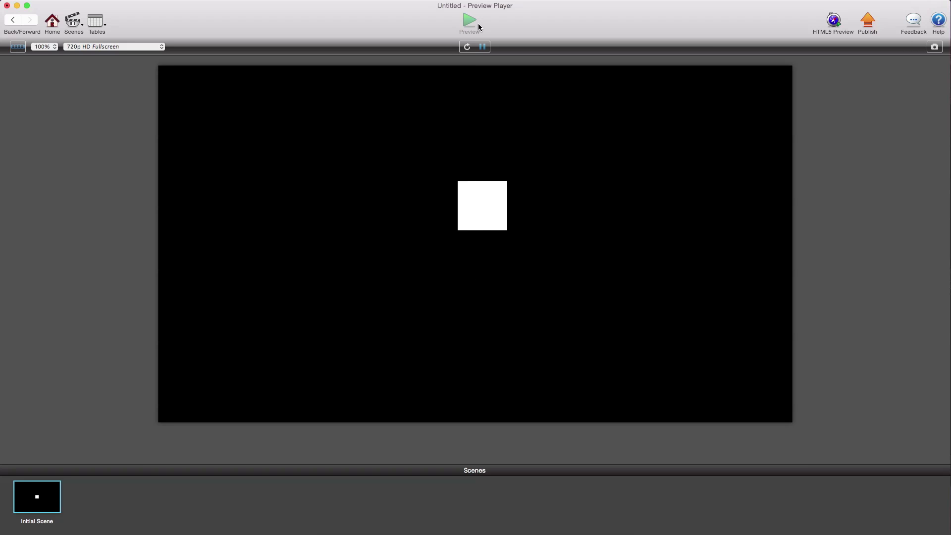
key("Left")
key("Up")
key("Right")
key("Down")
key("Left")
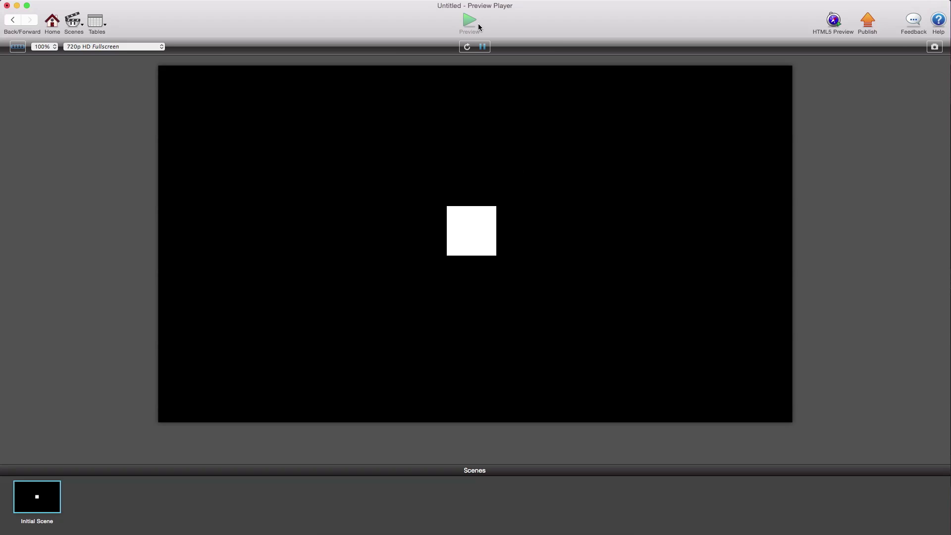
key("Down")
key("Right")
key("Left")
key("Up")
key("Up")
key("Right")
key("Right")
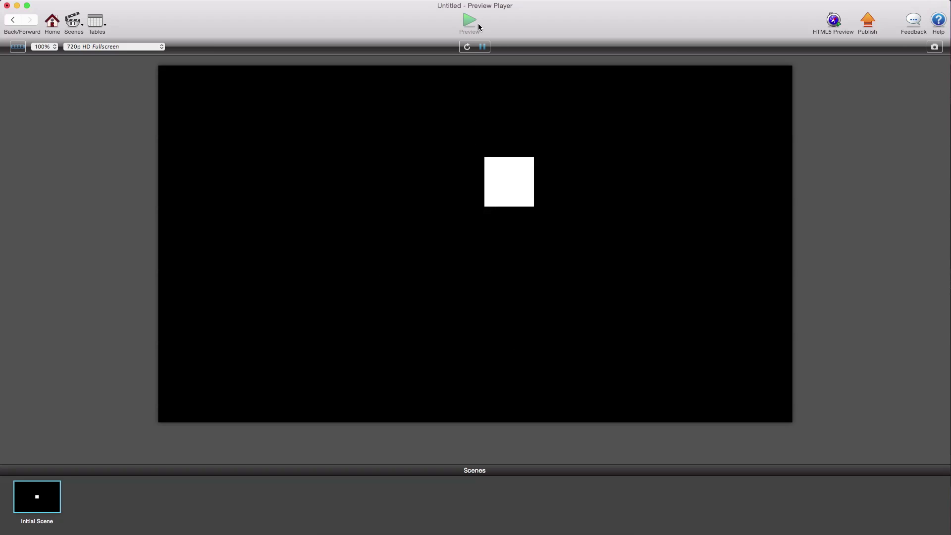
key("Down")
key("Left")
key("Left")
key("Down")
key("Down")
key("Right")
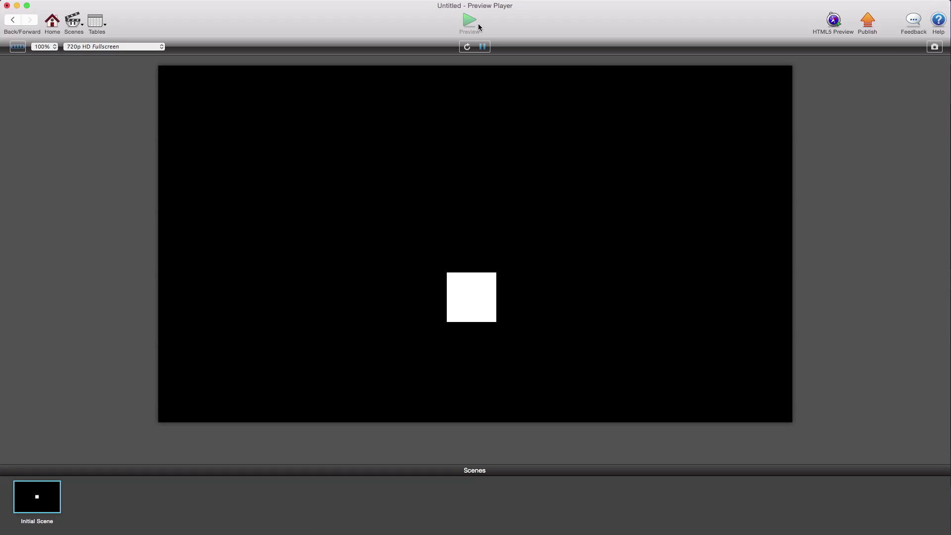
key("Up")
key("Down")
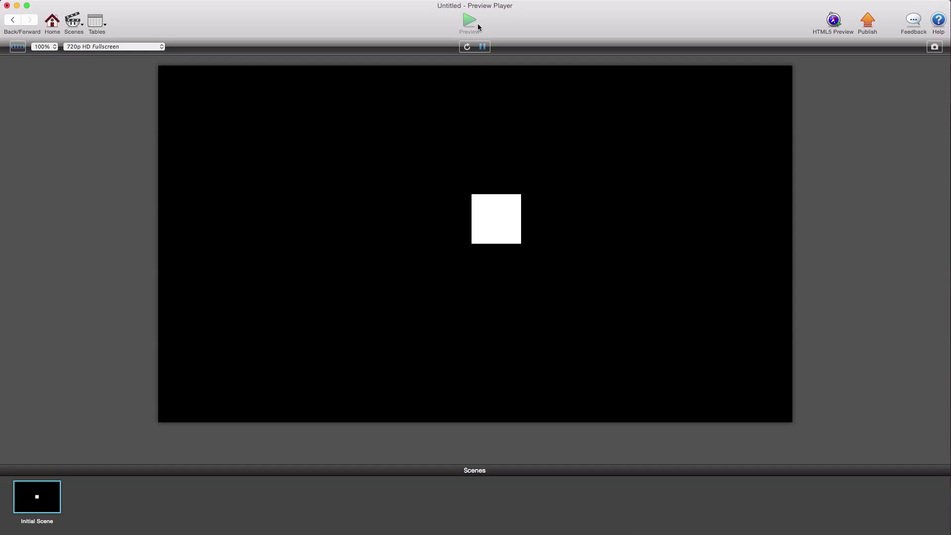
left_click(52, 22)
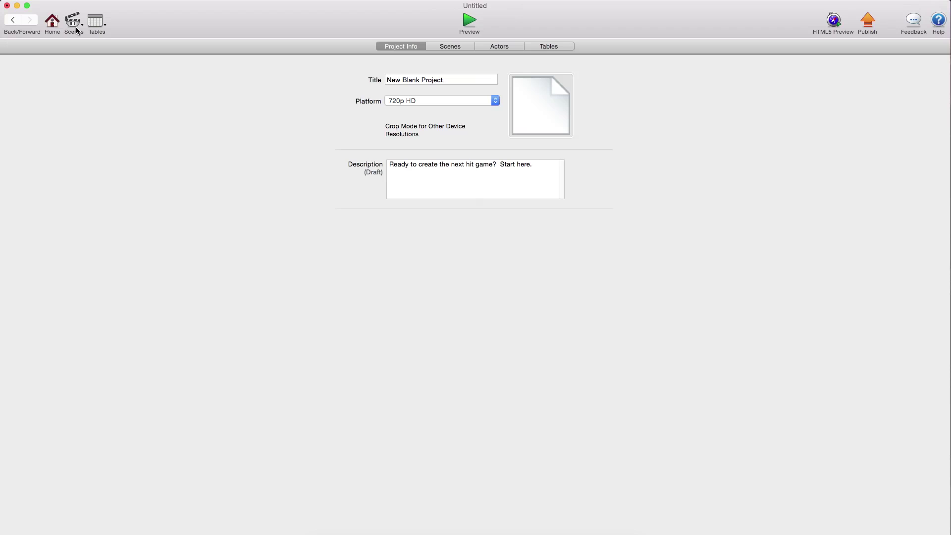
Step: Add new actors on the Actors tab and delete the extra Actor 3
left_click(491, 47)
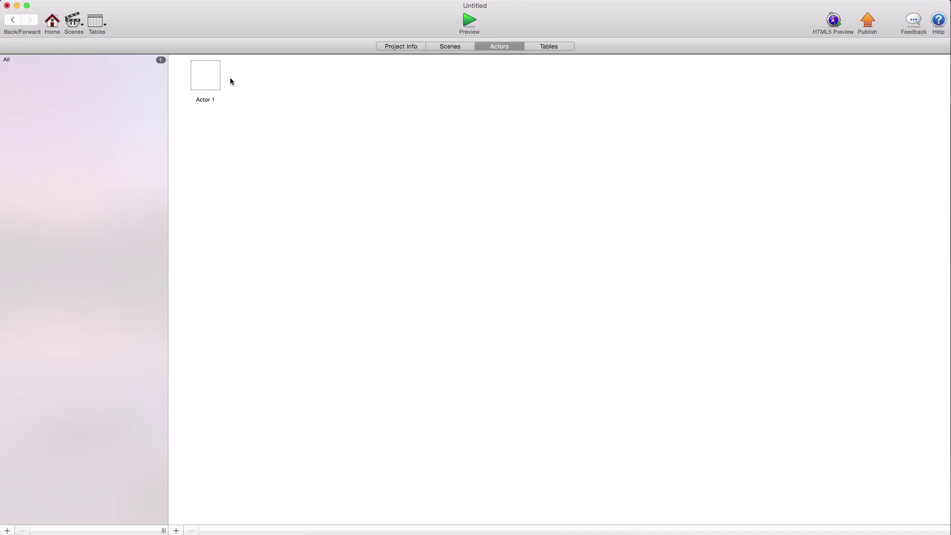
left_click(214, 77)
double_click(213, 77)
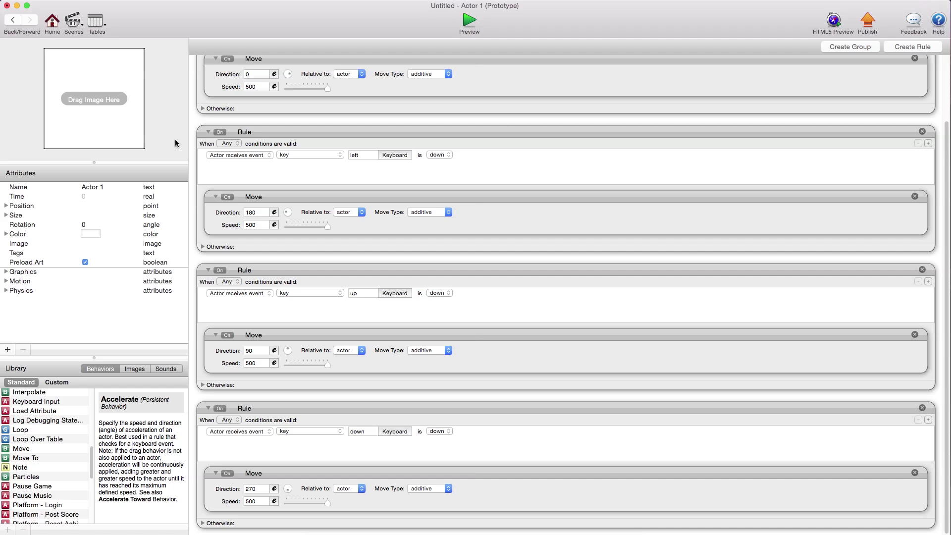
left_click(56, 24)
left_click(483, 46)
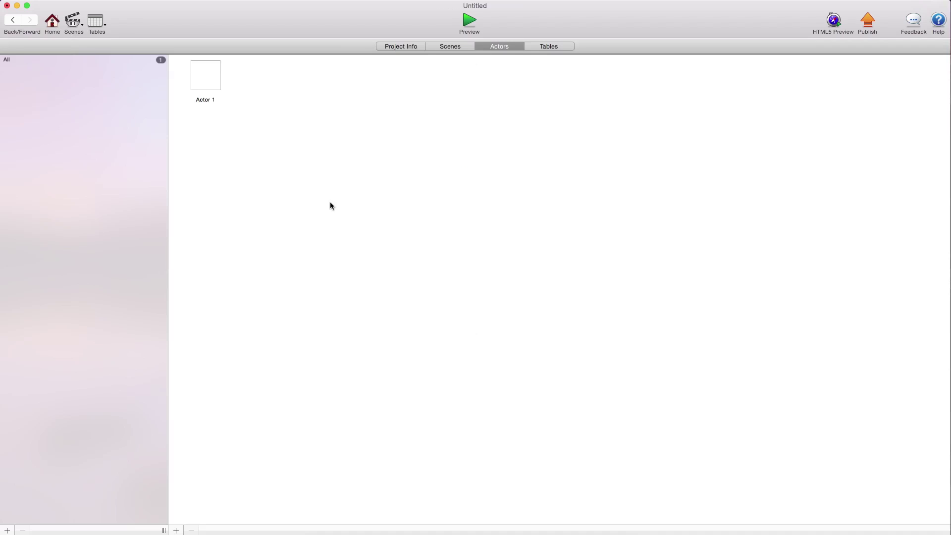
double_click(176, 530)
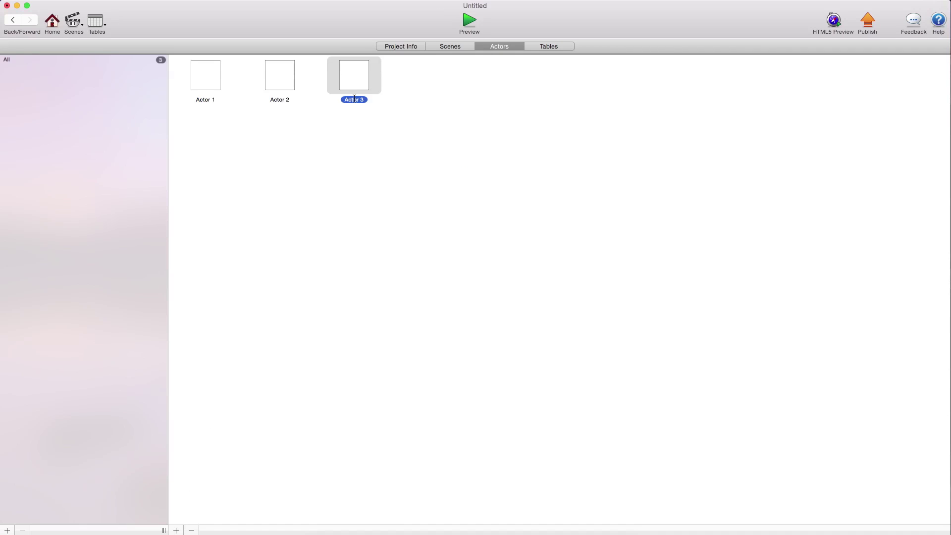
key("Delete")
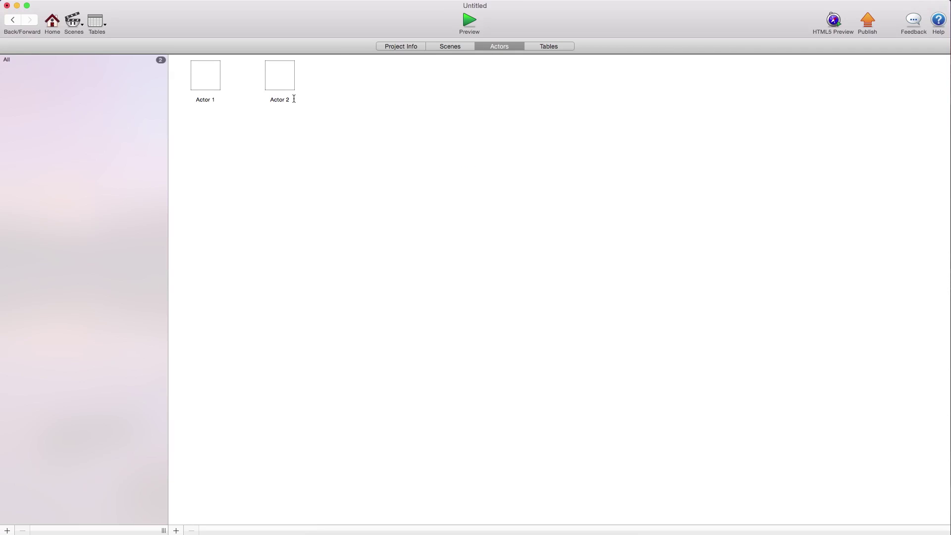
Step: Rename Actor 2 to 'scene' and open its behaviour editor
left_click(294, 99)
type("scene")
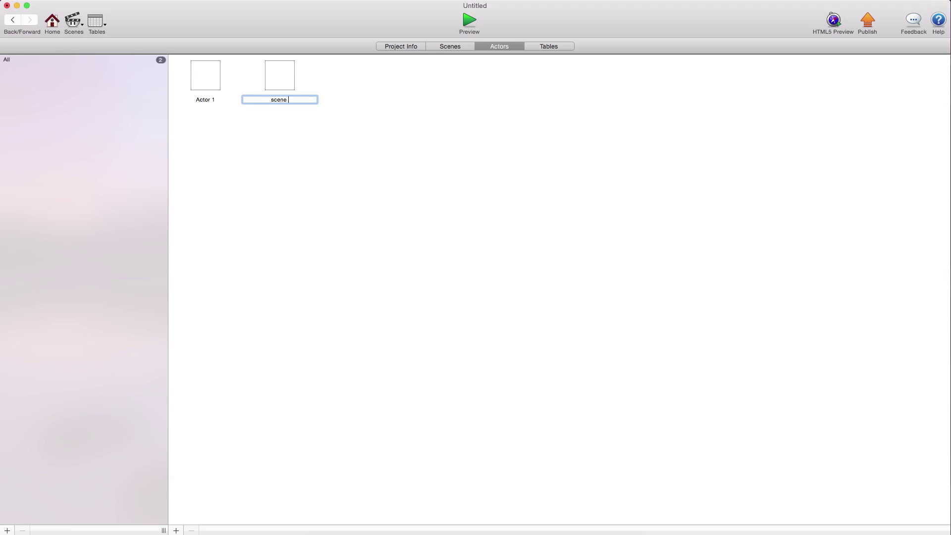
key("super+a")
type("r")
key("BackSpace")
type("as")
key("BackSpace")
type("scene")
left_click(305, 171)
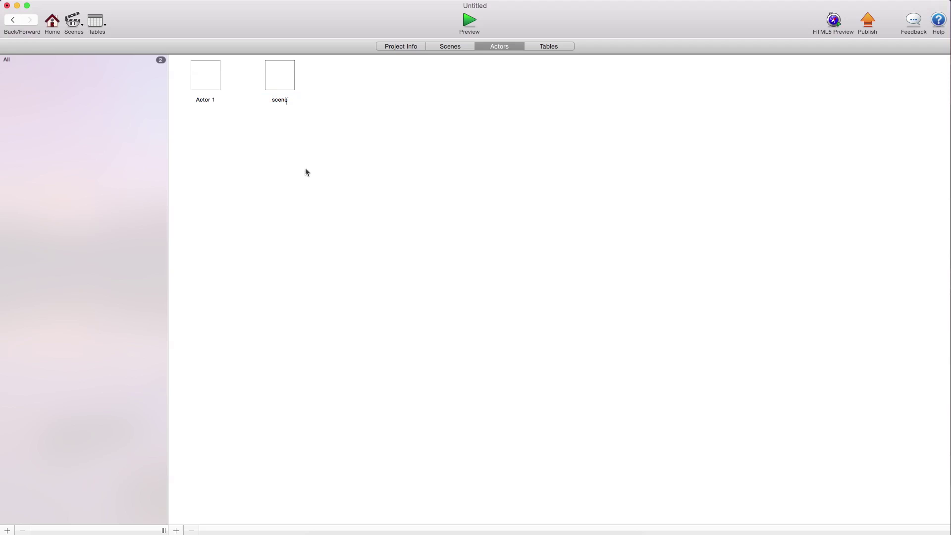
left_click(288, 80)
double_click(288, 80)
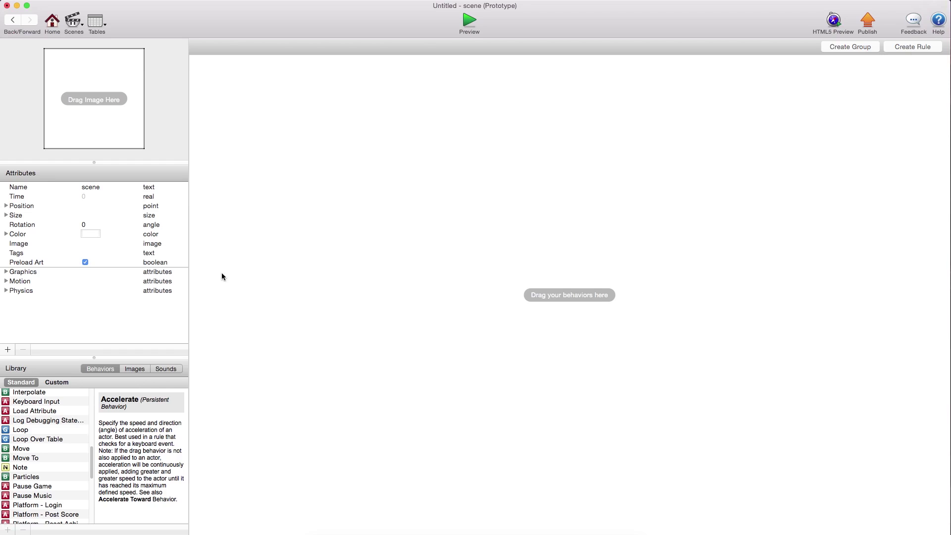
Step: Create a boolean attribute named 'pressed', unchecked by default, on the scene actor
left_click(8, 350)
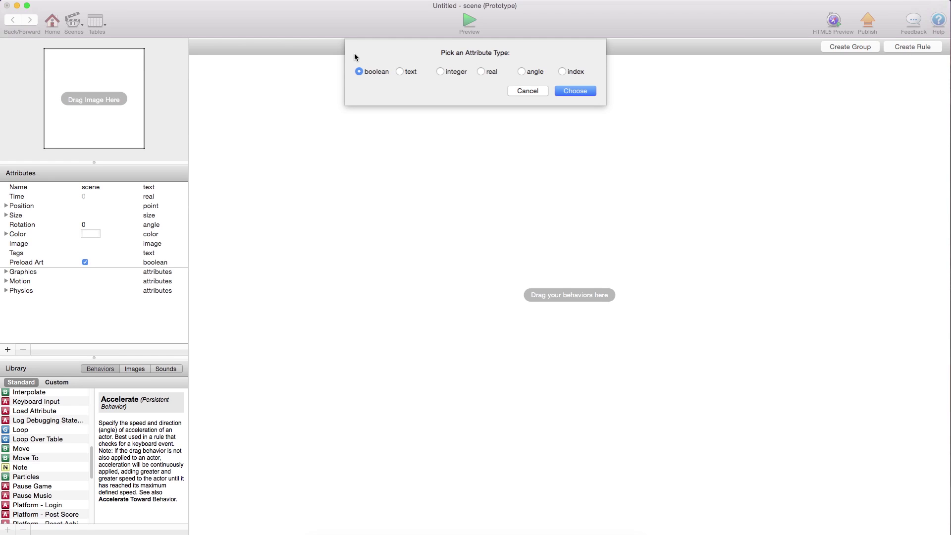
key("Return")
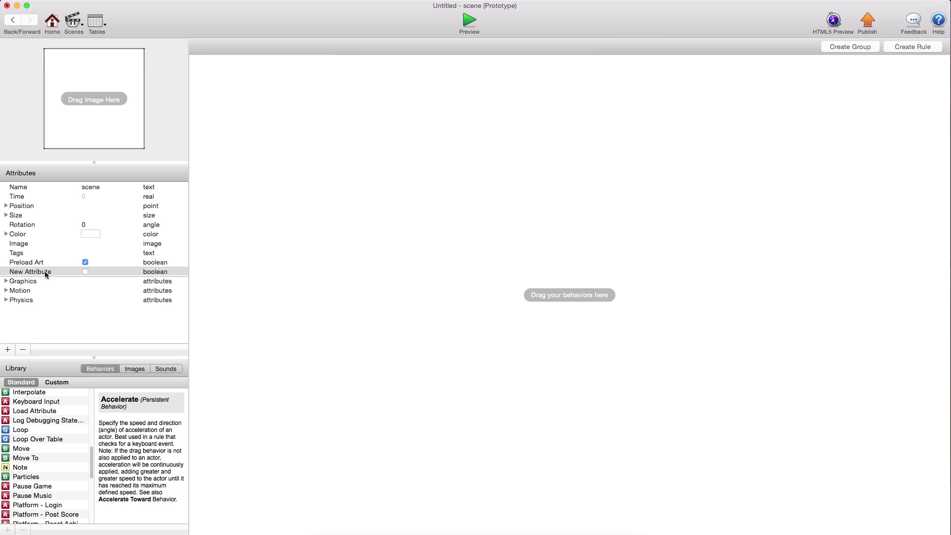
double_click(44, 271)
type("pressed")
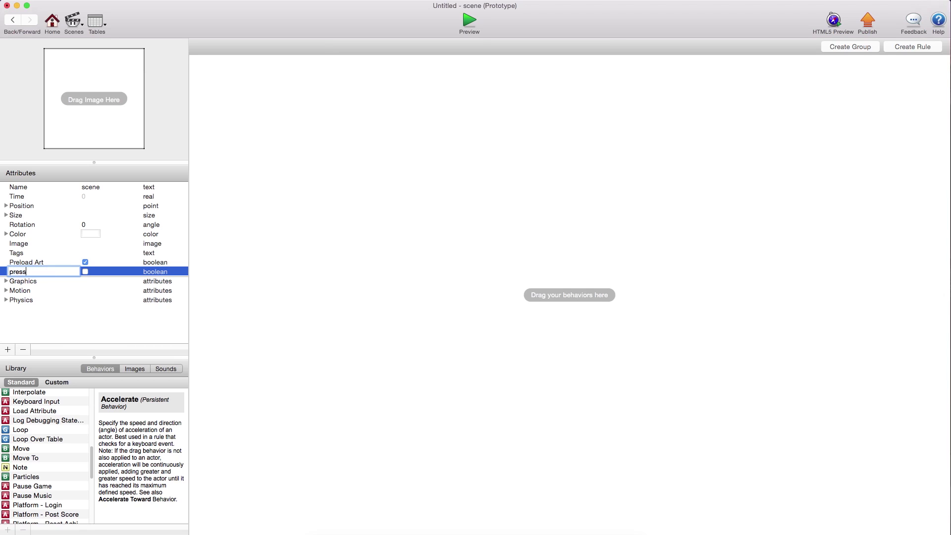
key("Return")
left_click(348, 278)
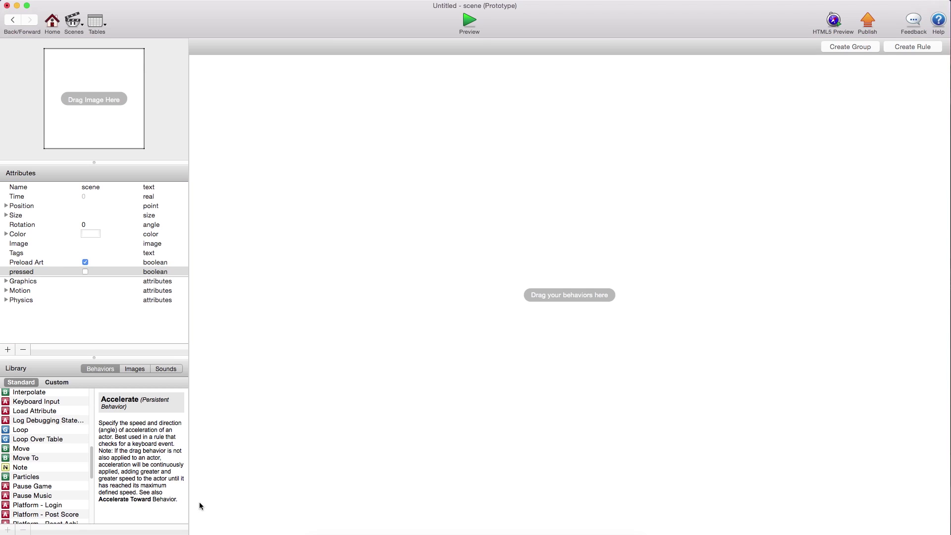
Step: Create a rule that fires when the space key is down
left_click(904, 47)
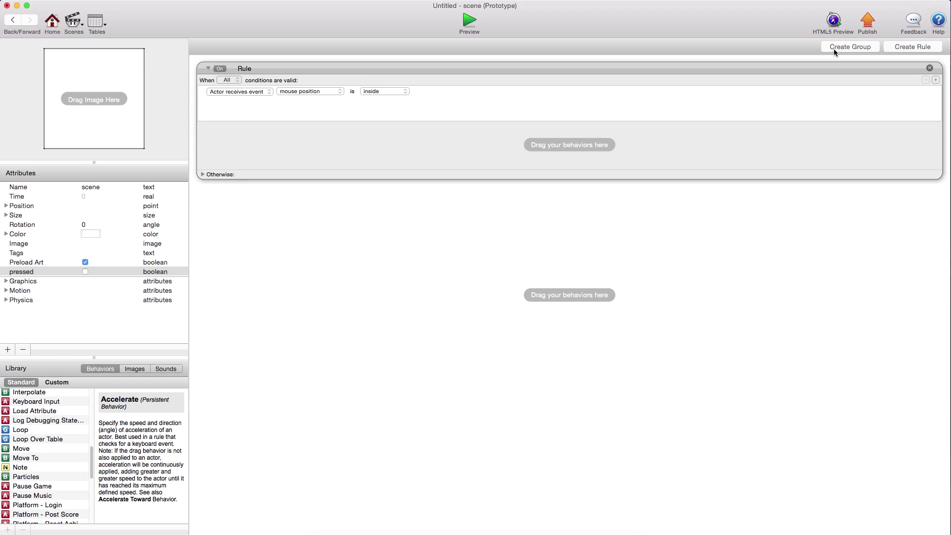
left_click(278, 91)
left_click(303, 124)
left_click(395, 92)
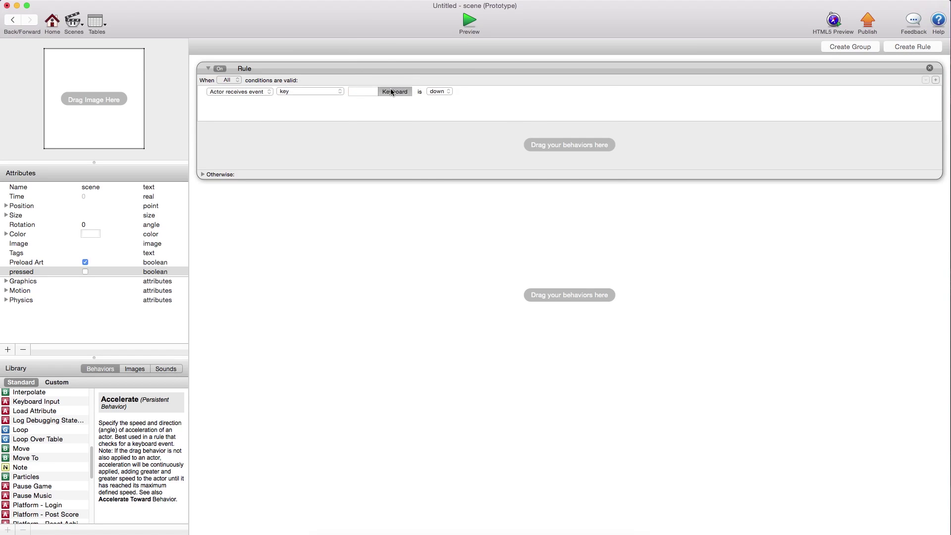
left_click(481, 175)
Step: Add a Change Attribute behaviour setting self.pressed to true inside the space rule
scroll(28, 485, "down", 5)
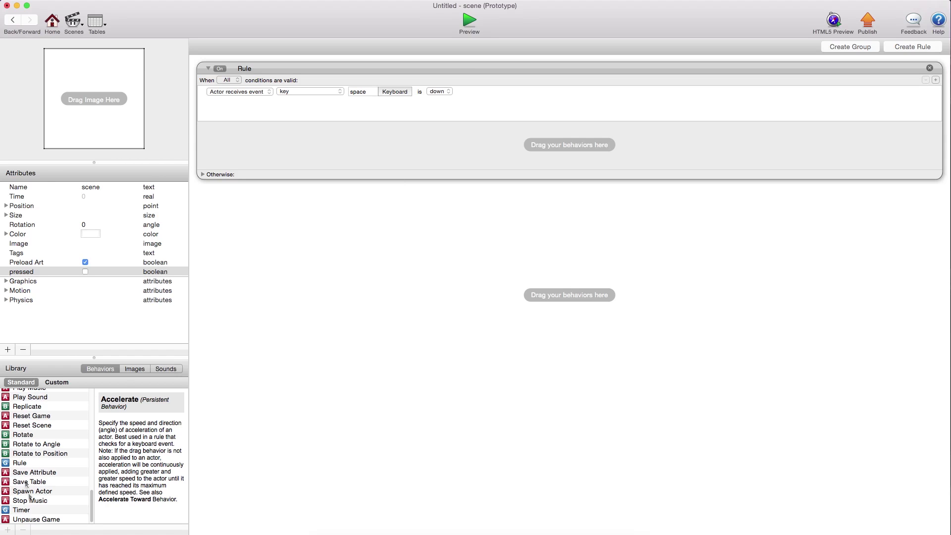
scroll(42, 474, "up", 5)
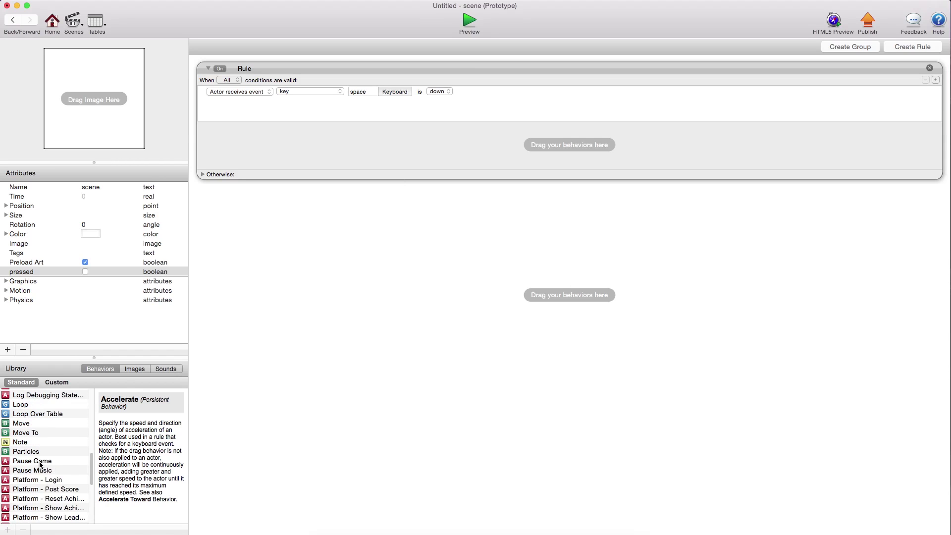
scroll(39, 463, "up", 10)
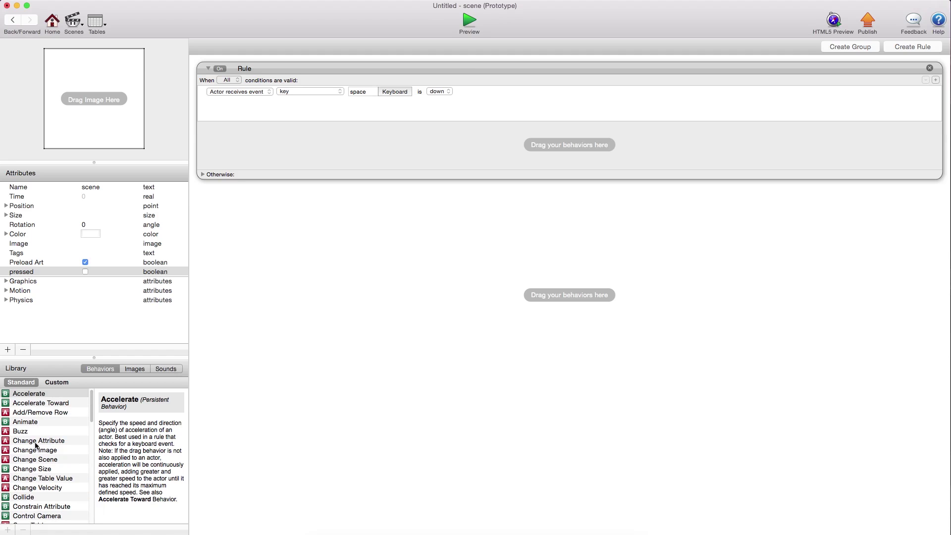
left_click_drag(35, 443, 325, 148)
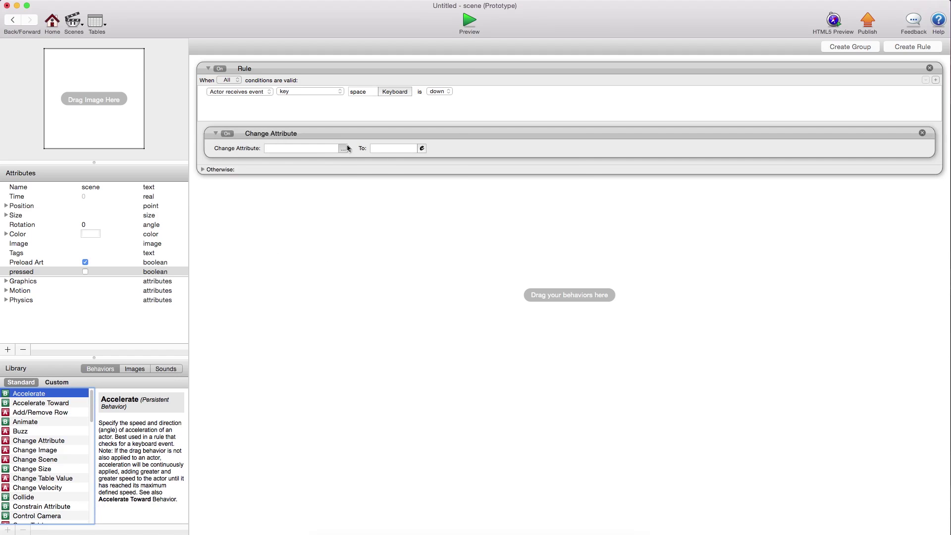
left_click(346, 148)
left_click(355, 174)
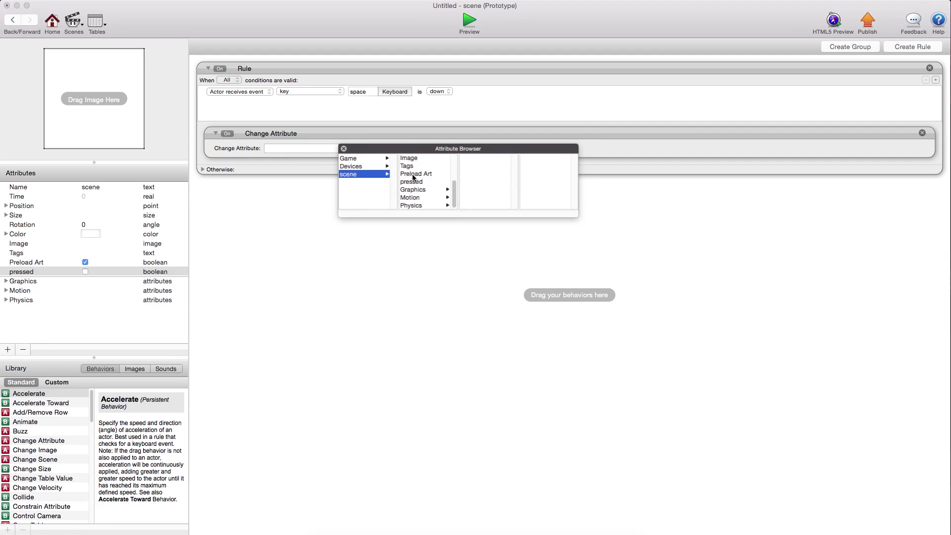
left_click(411, 182)
left_click(390, 149)
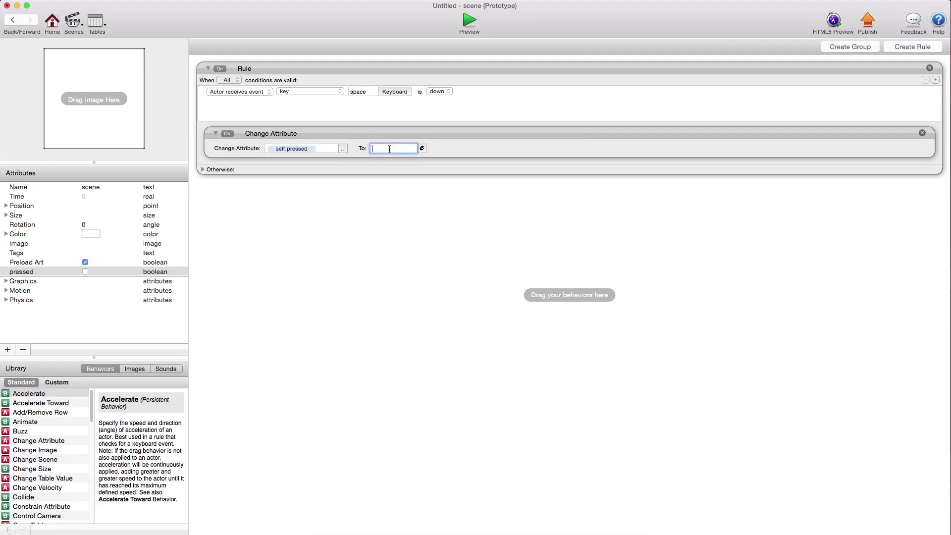
type("true")
key("Return")
left_click(399, 174)
left_click(926, 46)
Step: Make the second rule's condition check that self.pressed is true
left_click(240, 216)
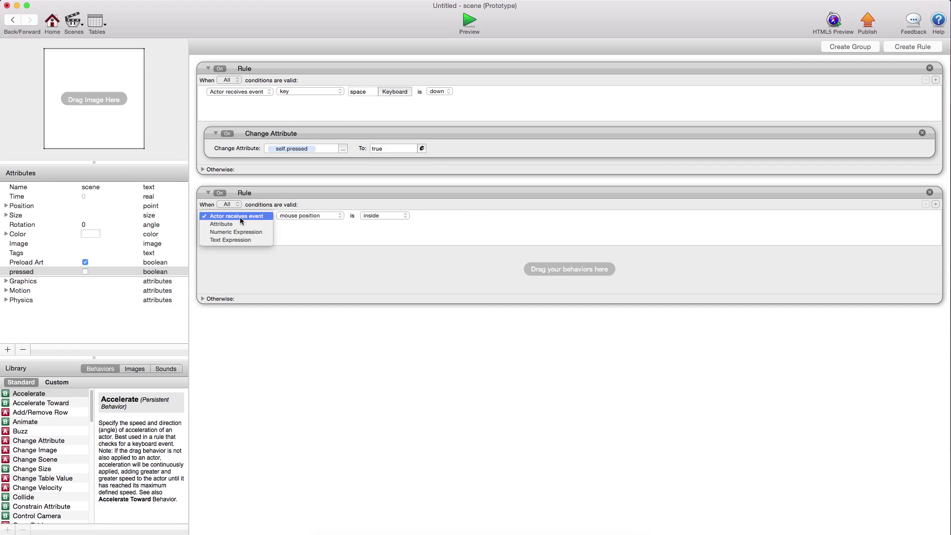
left_click(240, 224)
left_click(341, 215)
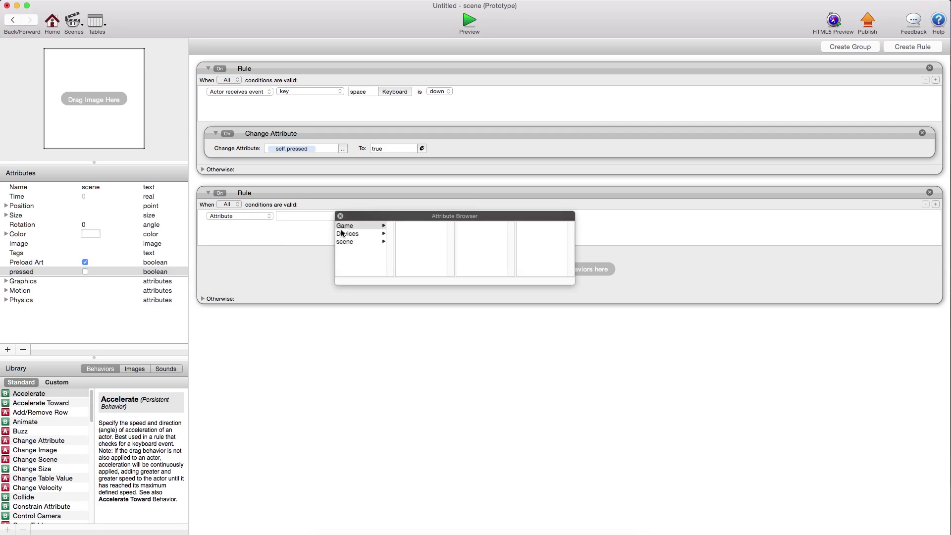
left_click(352, 241)
scroll(415, 266, "down", 3)
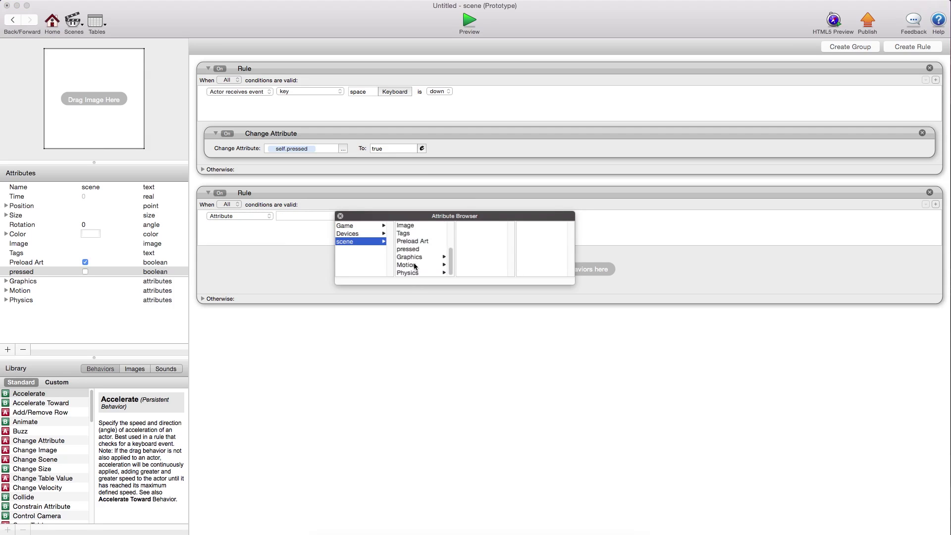
double_click(410, 249)
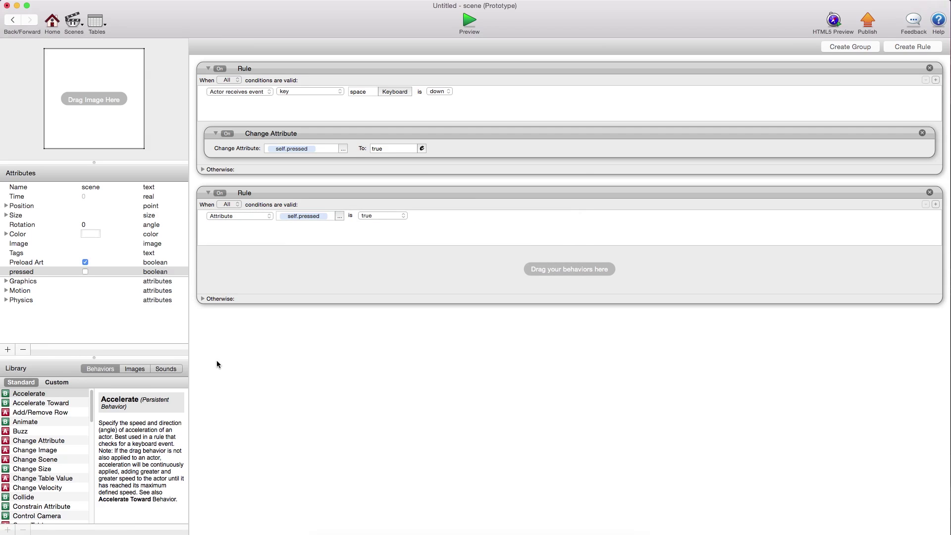
scroll(36, 459, "down", 5)
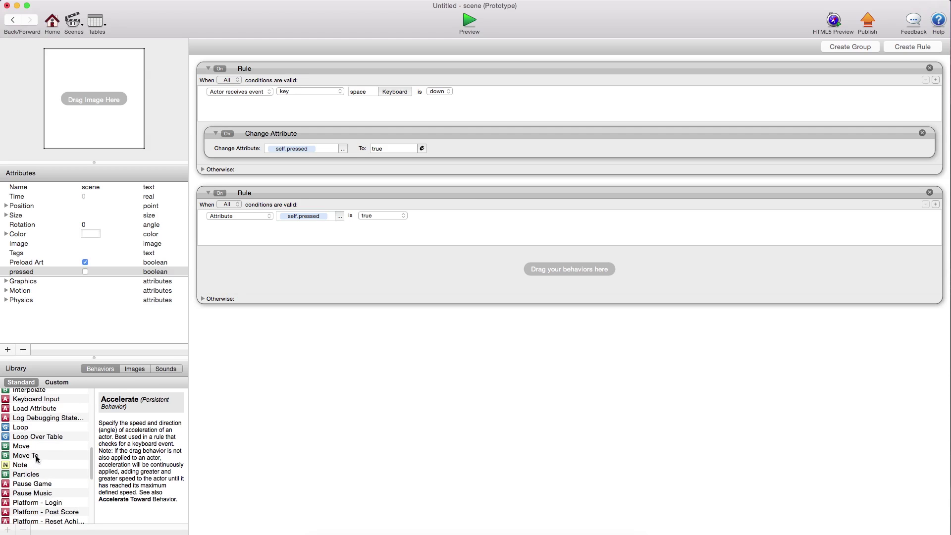
scroll(46, 446, "up", 10)
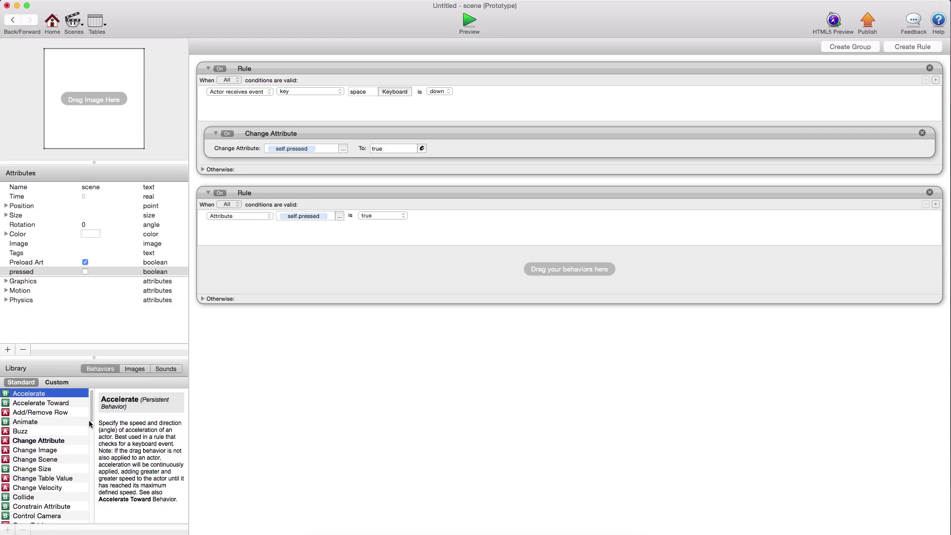
Step: Add a Change Attribute setting self.pressed to false, plus a Timer, to the second rule
left_click_drag(90, 424, 339, 275)
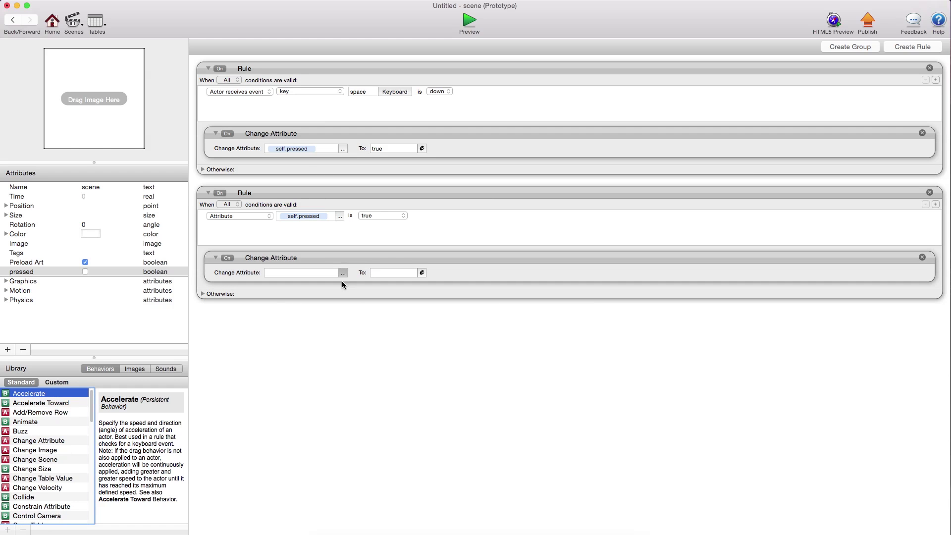
left_click(343, 274)
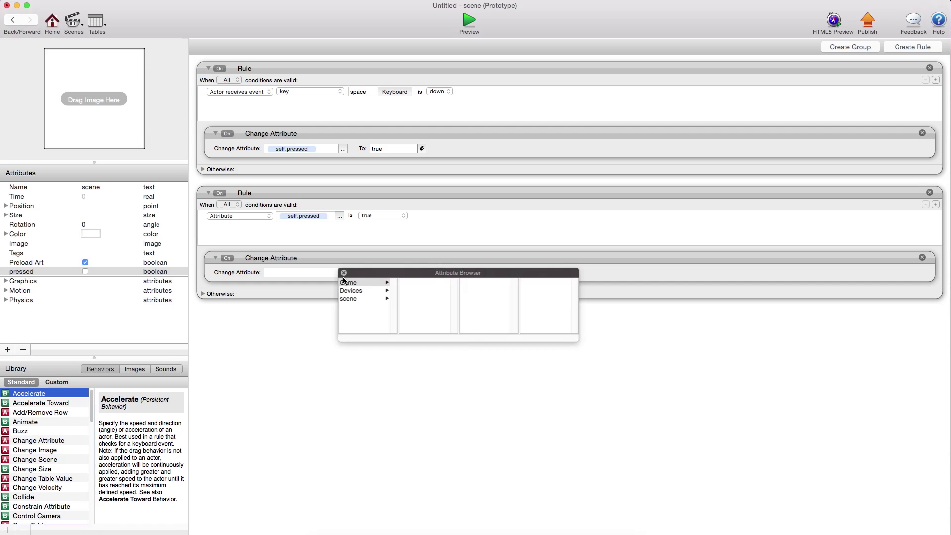
left_click(356, 300)
scroll(414, 312, "down", 3)
left_click(417, 306)
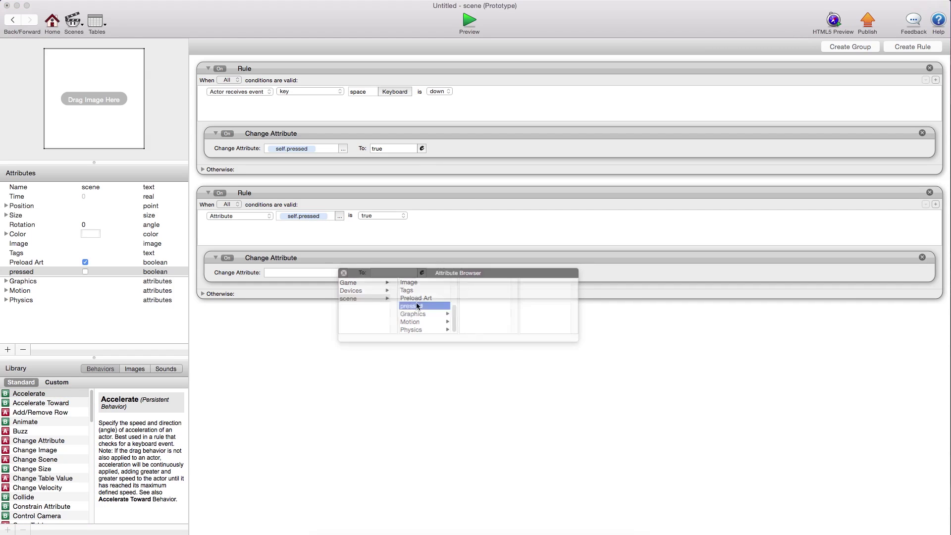
left_click(376, 271)
type("false")
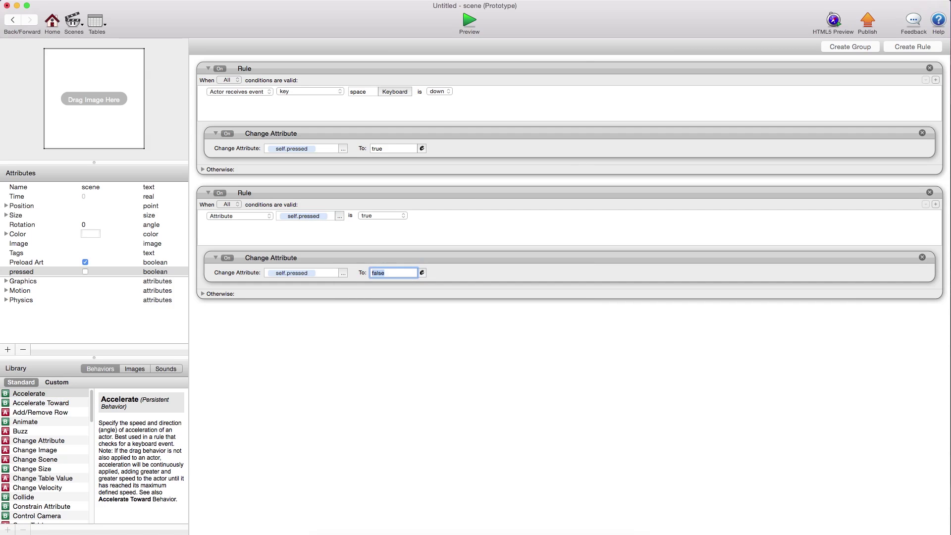
left_click(363, 313)
scroll(20, 496, "down", 10)
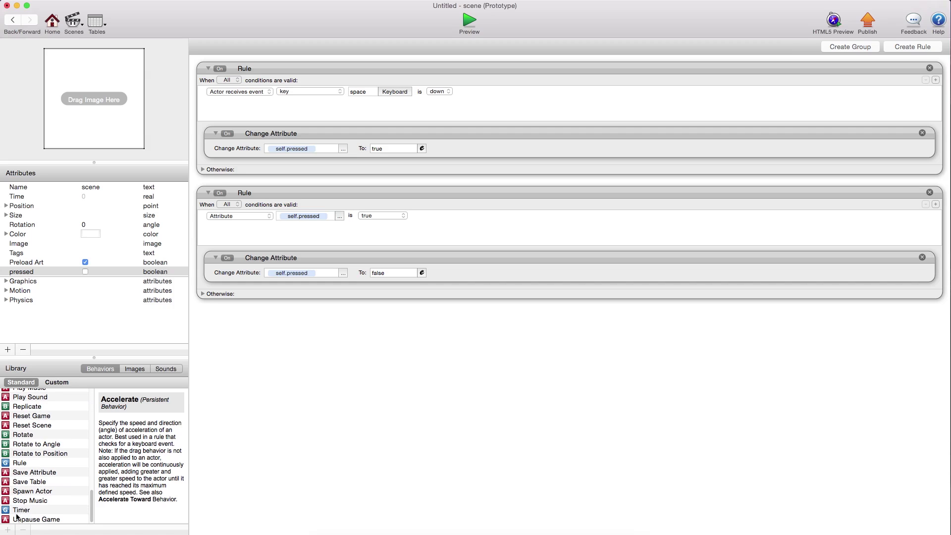
left_click_drag(22, 509, 276, 300)
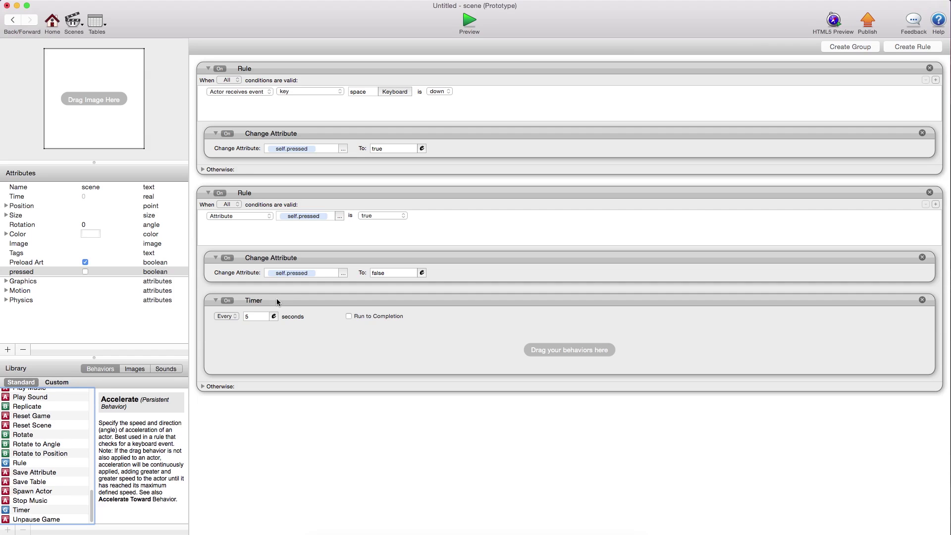
Step: Set the Timer to fire After 0.1 seconds with Run to Completion checked
left_click(227, 316)
left_click(230, 324)
left_click(258, 317)
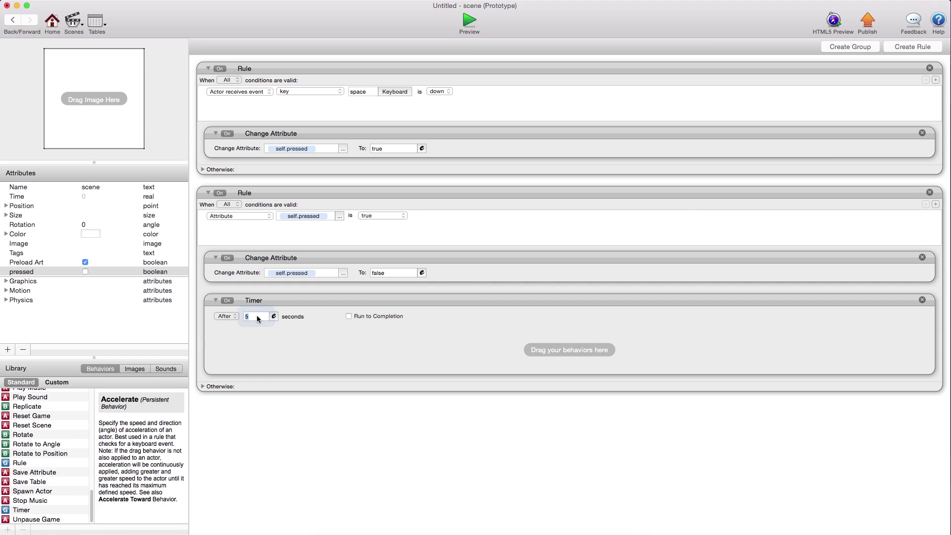
type("0.1")
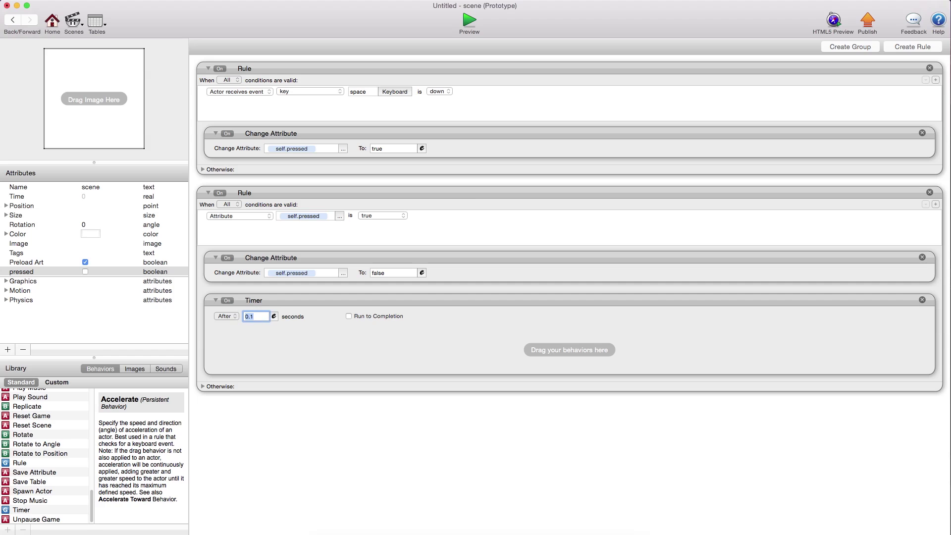
left_click(349, 316)
Step: Put a Change Scene to Next Scene inside the Timer and return to Project Info
scroll(45, 456, "up", 10)
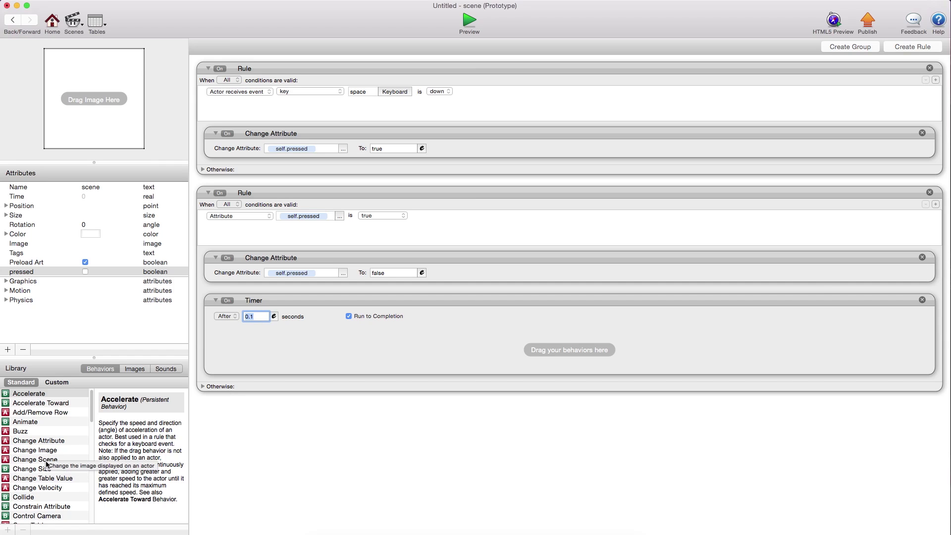
left_click_drag(46, 460, 319, 358)
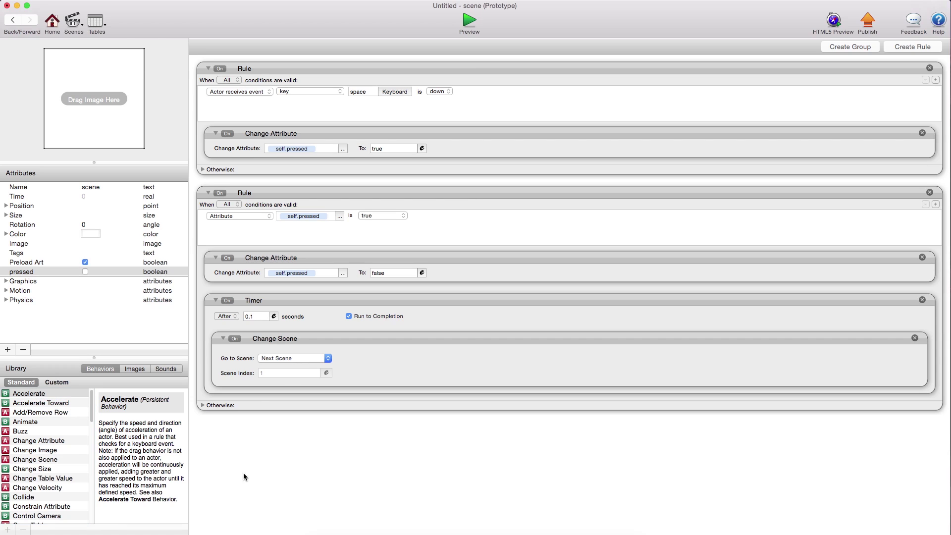
left_click(276, 358)
left_click(277, 359)
left_click(73, 21)
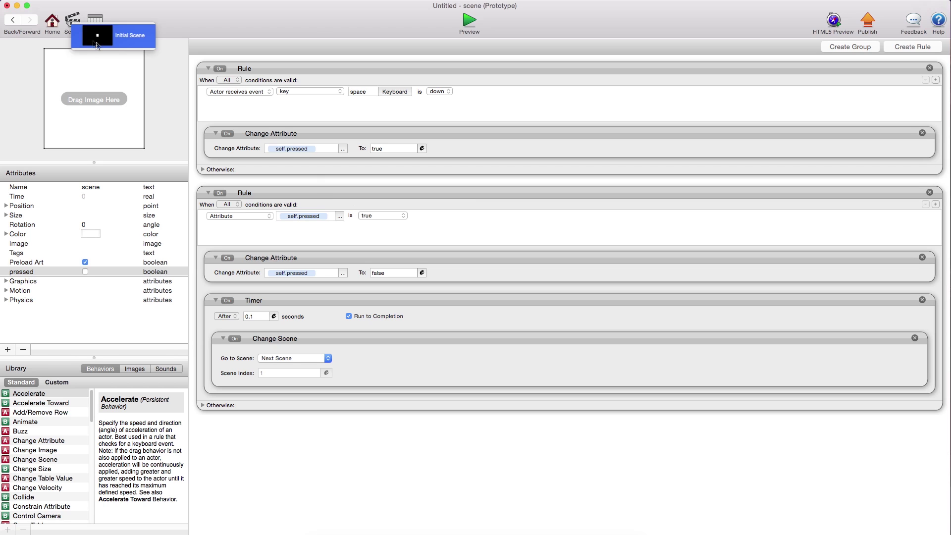
left_click(56, 29)
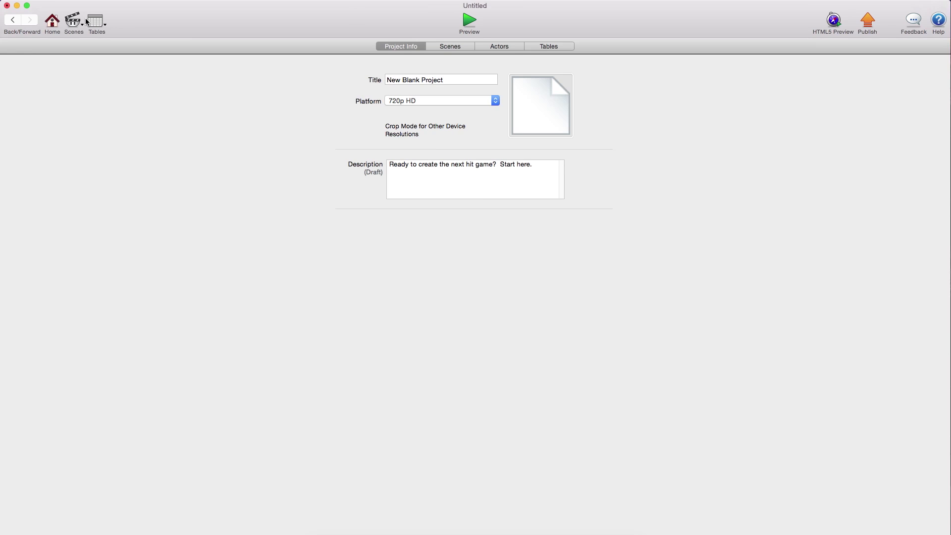
Step: In the Scenes list, add a new 'game' scene after Initial Scene and select Initial Scene
left_click(484, 46)
left_click(457, 46)
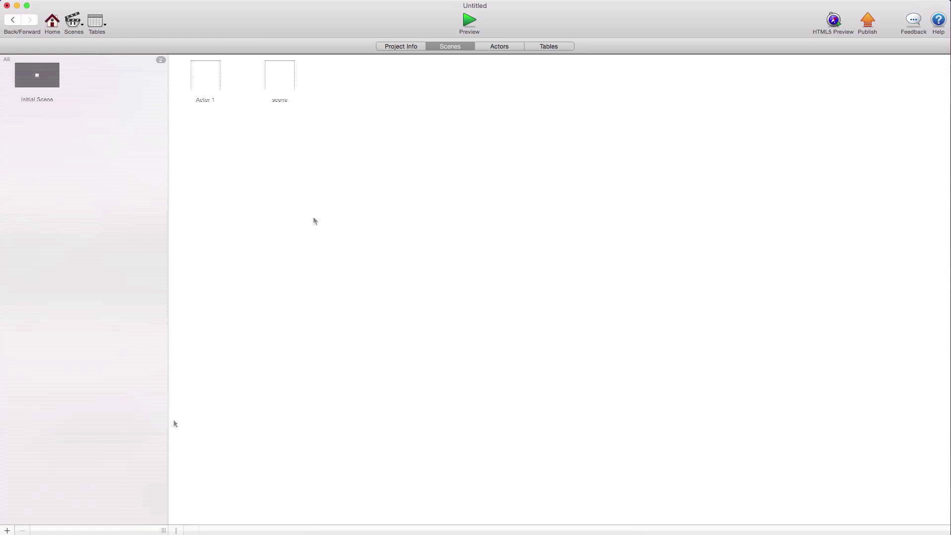
left_click(8, 530)
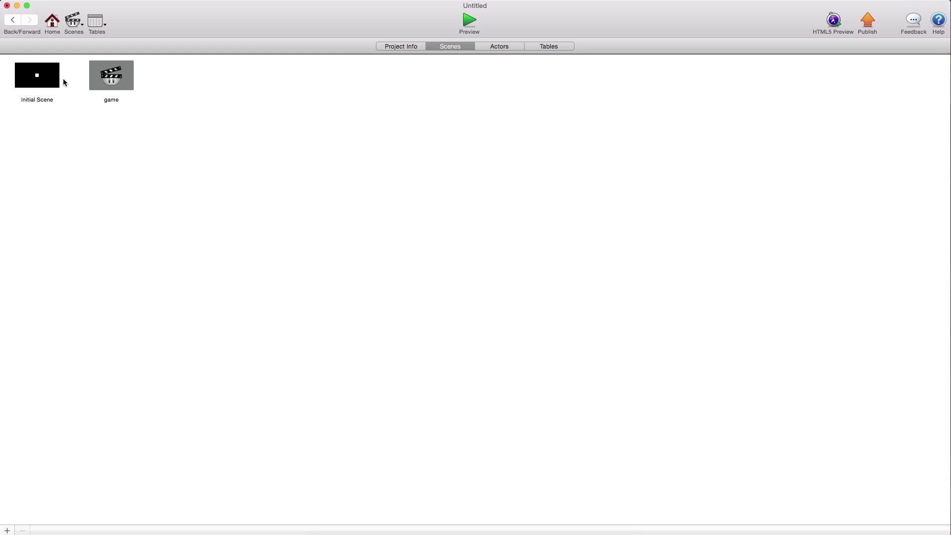
left_click(45, 72)
Step: Place the scene-switch actor in Initial Scene's top-left corner and preview the jump to the empty game scene
double_click(45, 72)
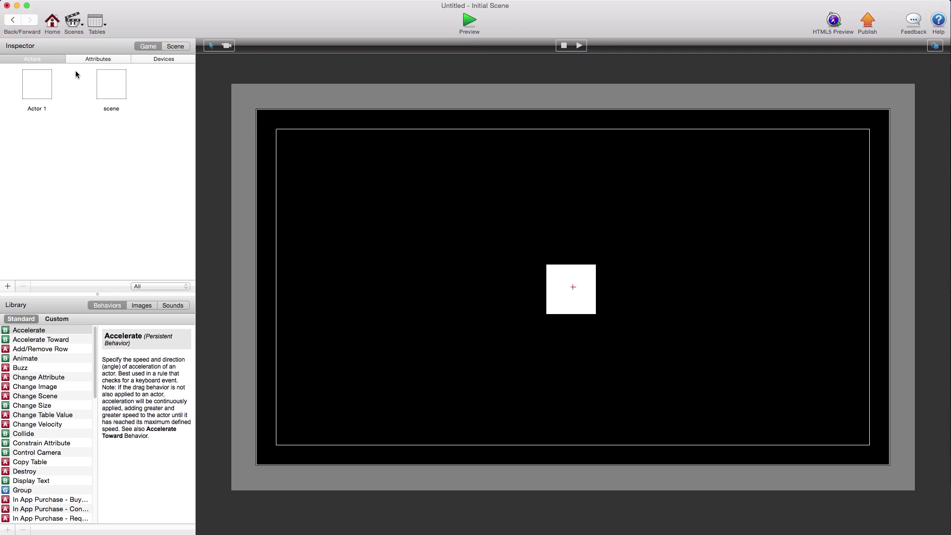
left_click_drag(110, 87, 297, 163)
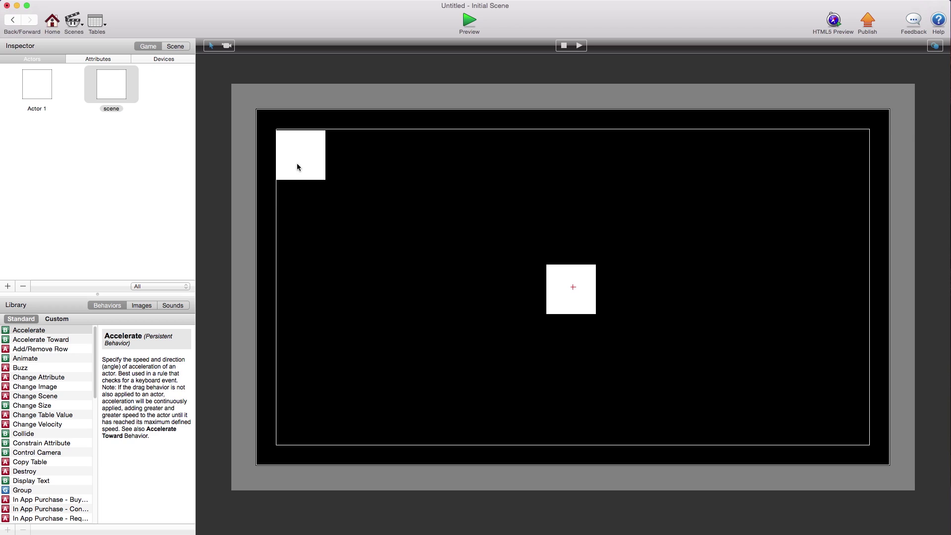
left_click(469, 22)
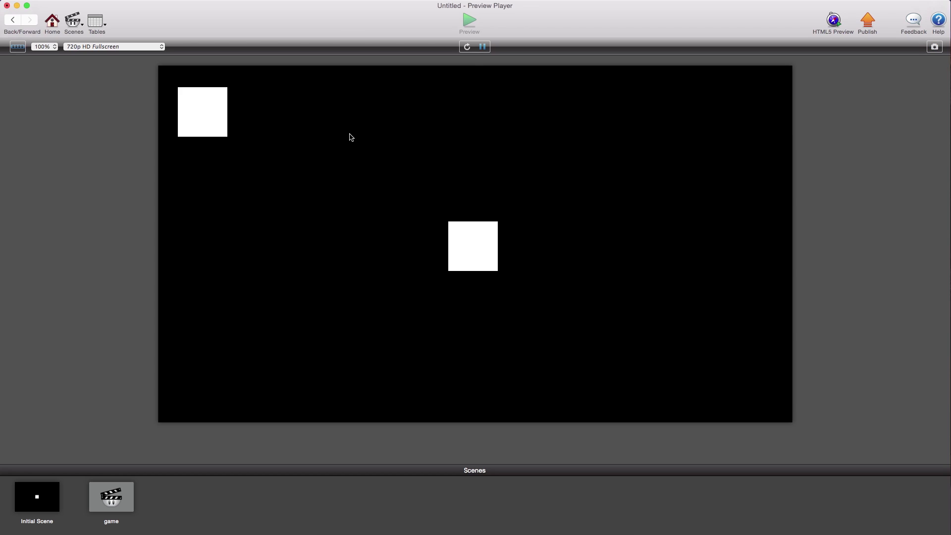
left_click(205, 115)
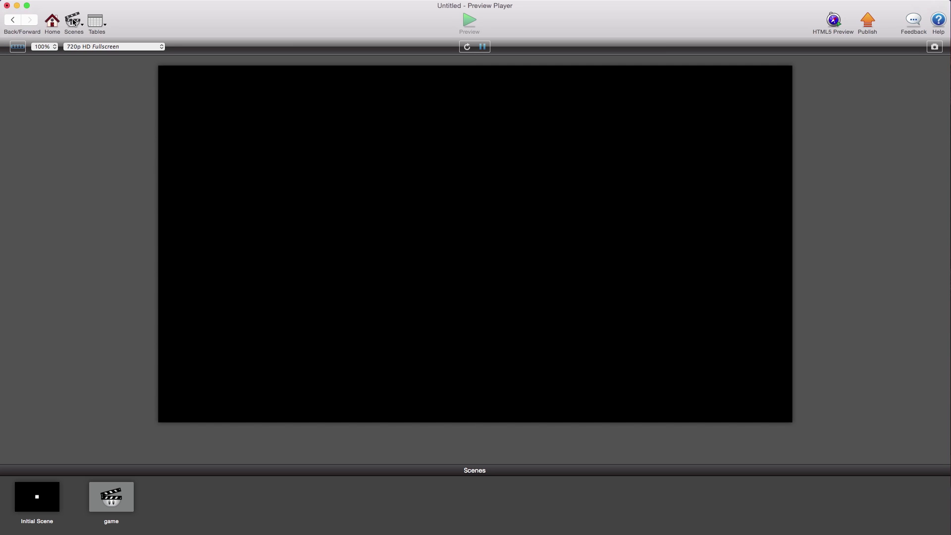
left_click(52, 22)
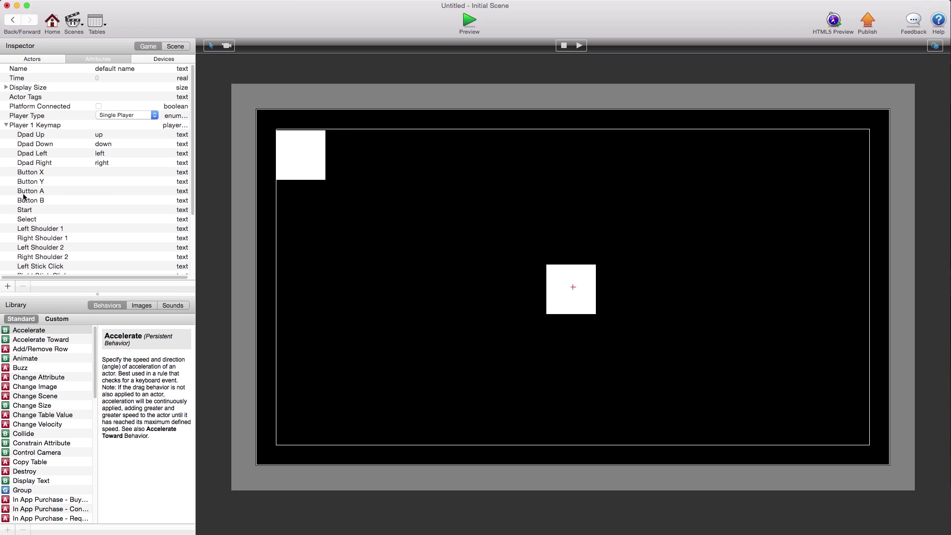
Step: Verify the Player 1 keymap maps Dpad Up, Down, Left and Right to the arrow keys
scroll(76, 227, "down", 1)
scroll(75, 225, "down", 5)
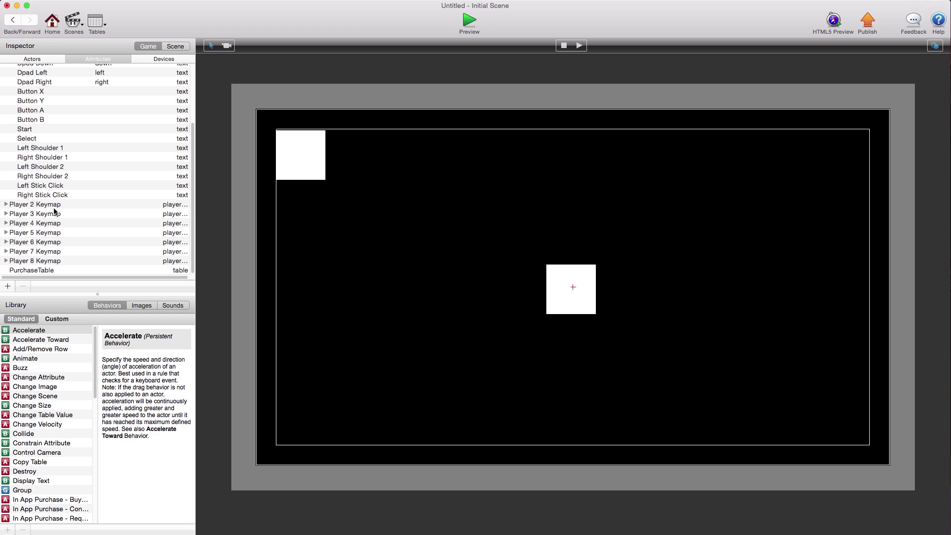
scroll(32, 201, "up", 5)
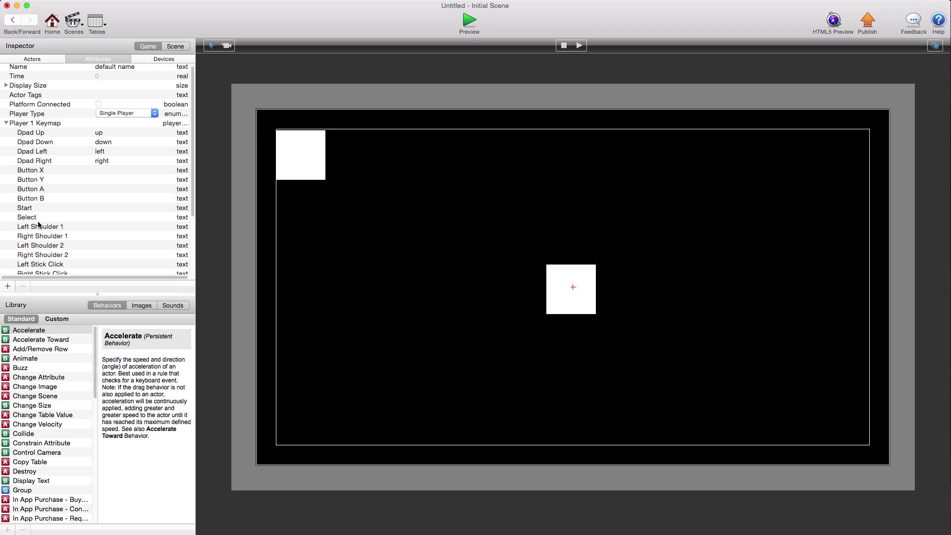
scroll(39, 223, "down", 2)
scroll(50, 226, "down", 1)
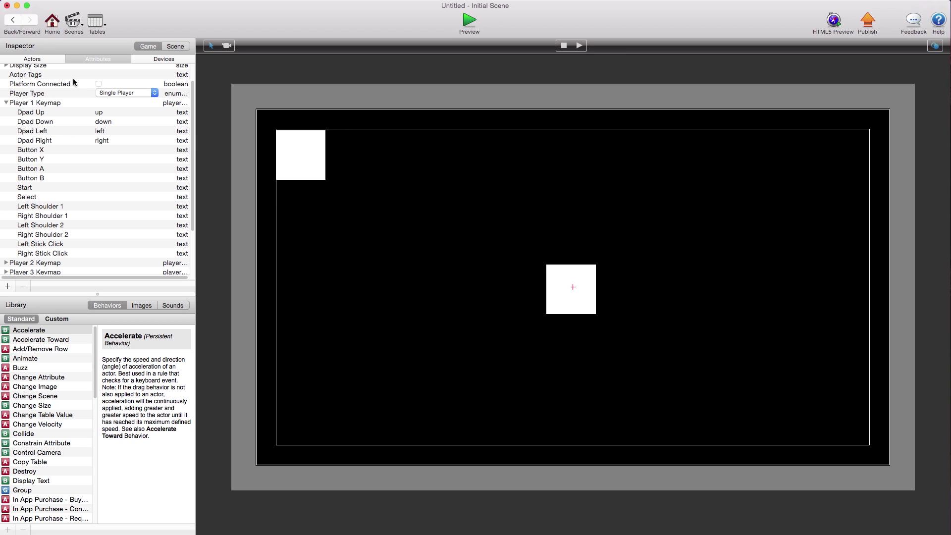
left_click(47, 60)
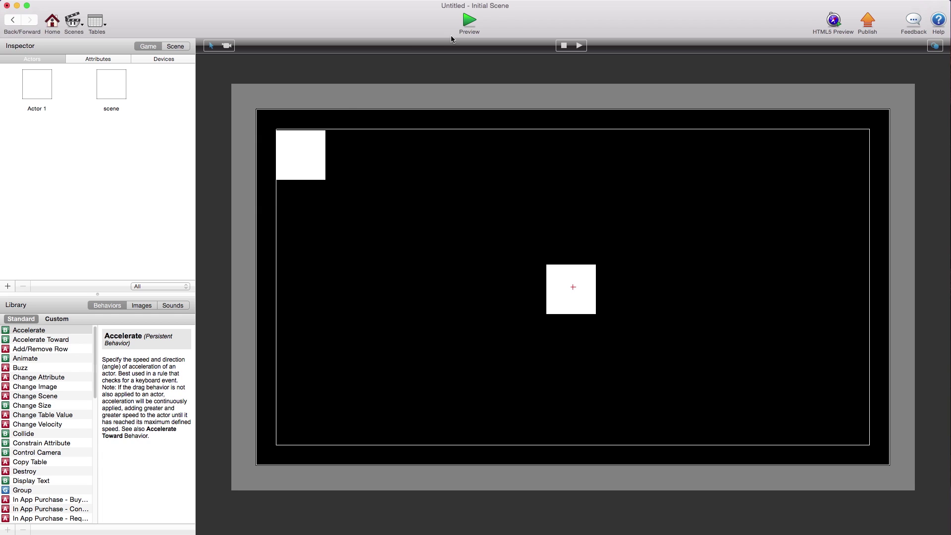
Step: Preview Initial Scene again, trigger the switch to the game scene, and close the Preview Player
left_click(467, 22)
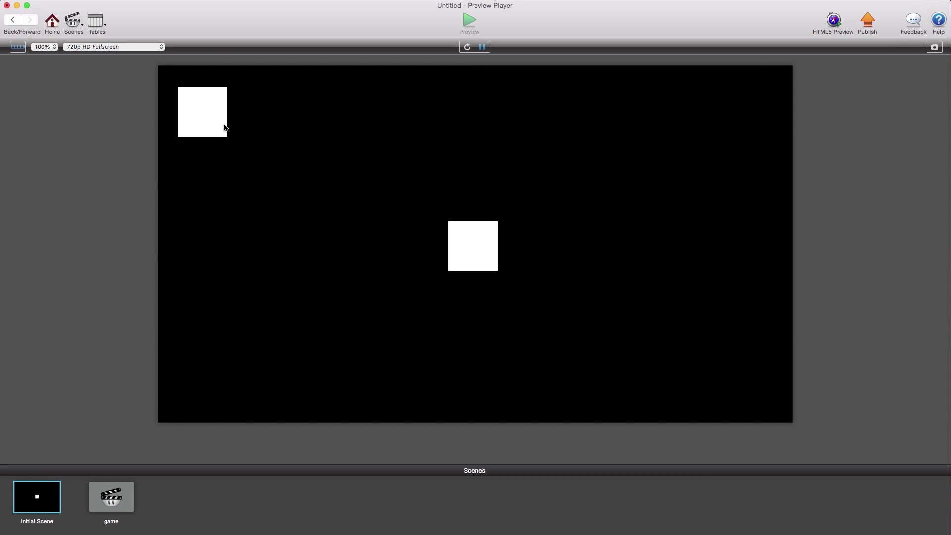
left_click(225, 128)
key("Escape")
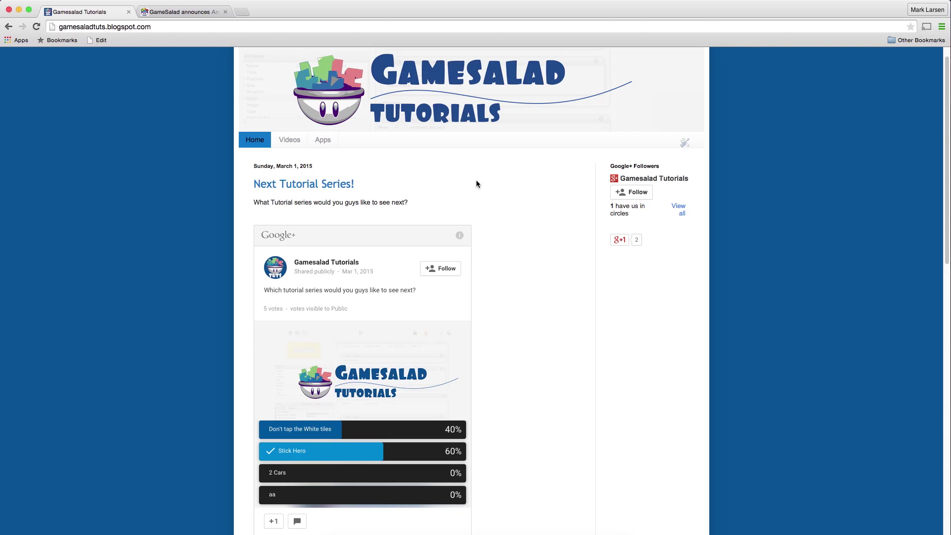
Step: Browse the blog's Apps page listing games like Parkour Ninja, Bird Copter and Bunny Hop HD
scroll(430, 199, "down", 1)
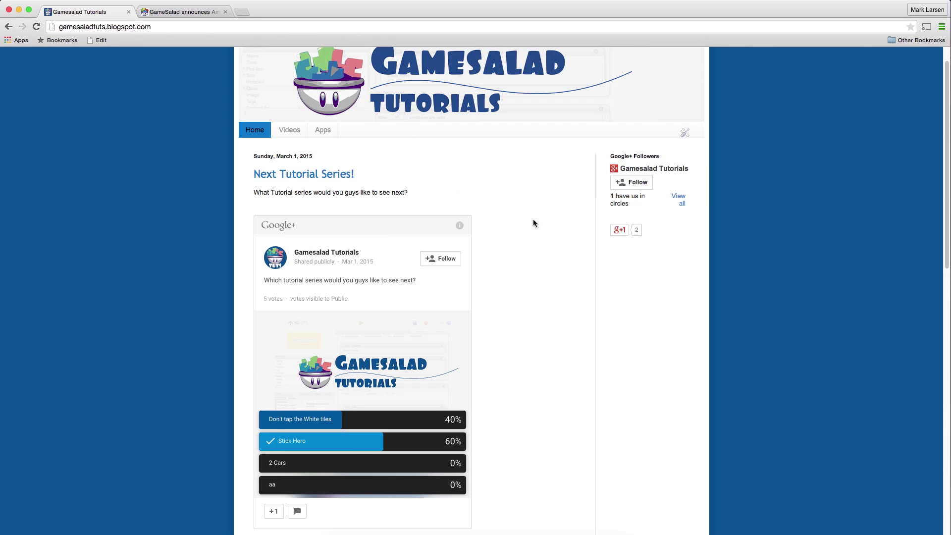
scroll(533, 219, "down", 10)
scroll(533, 233, "up", 12)
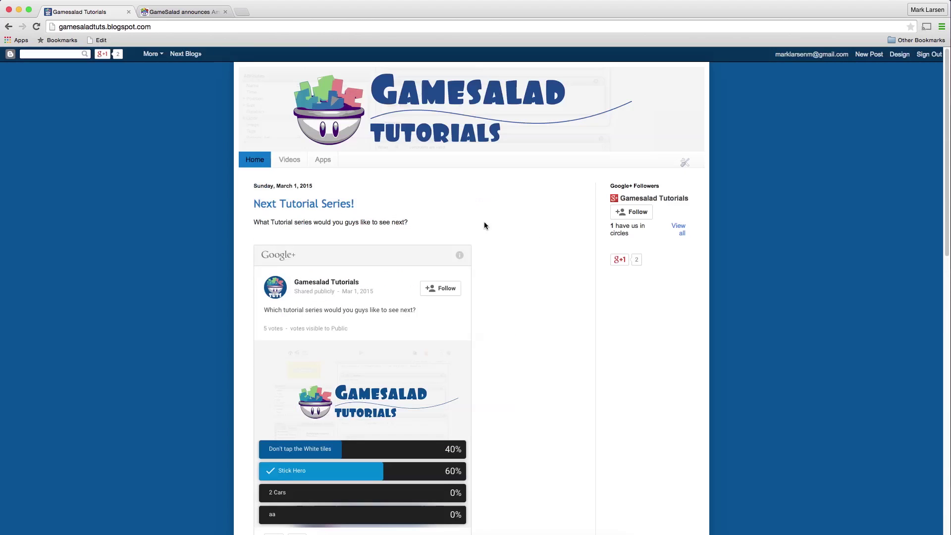
left_click(330, 166)
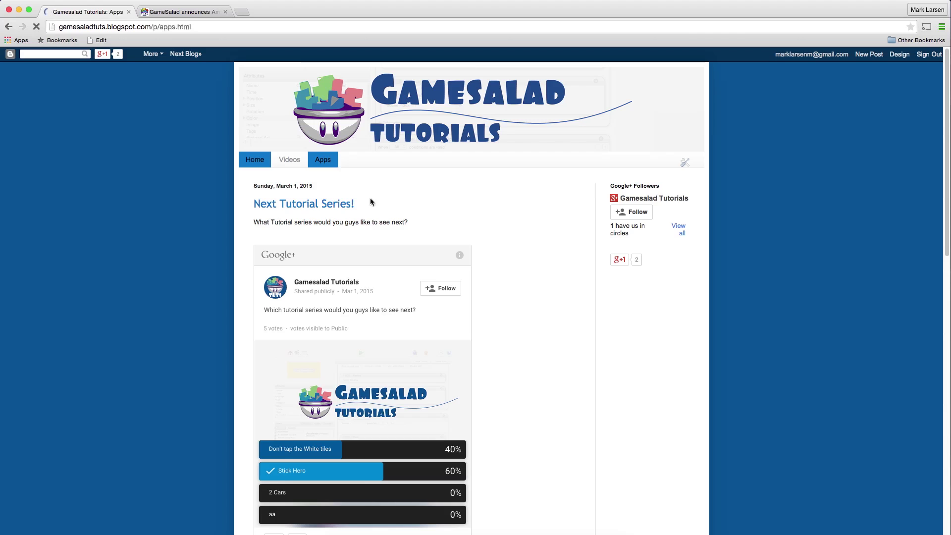
scroll(404, 255, "down", 5)
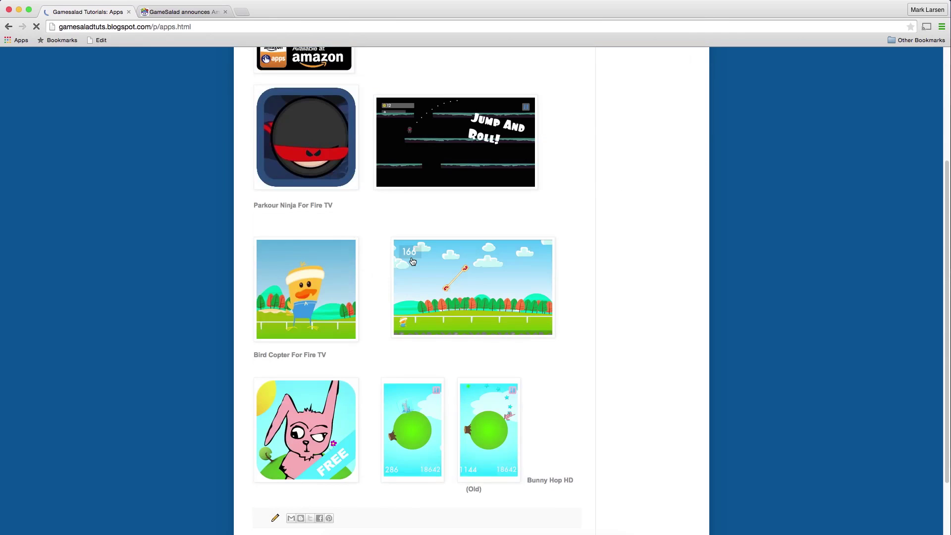